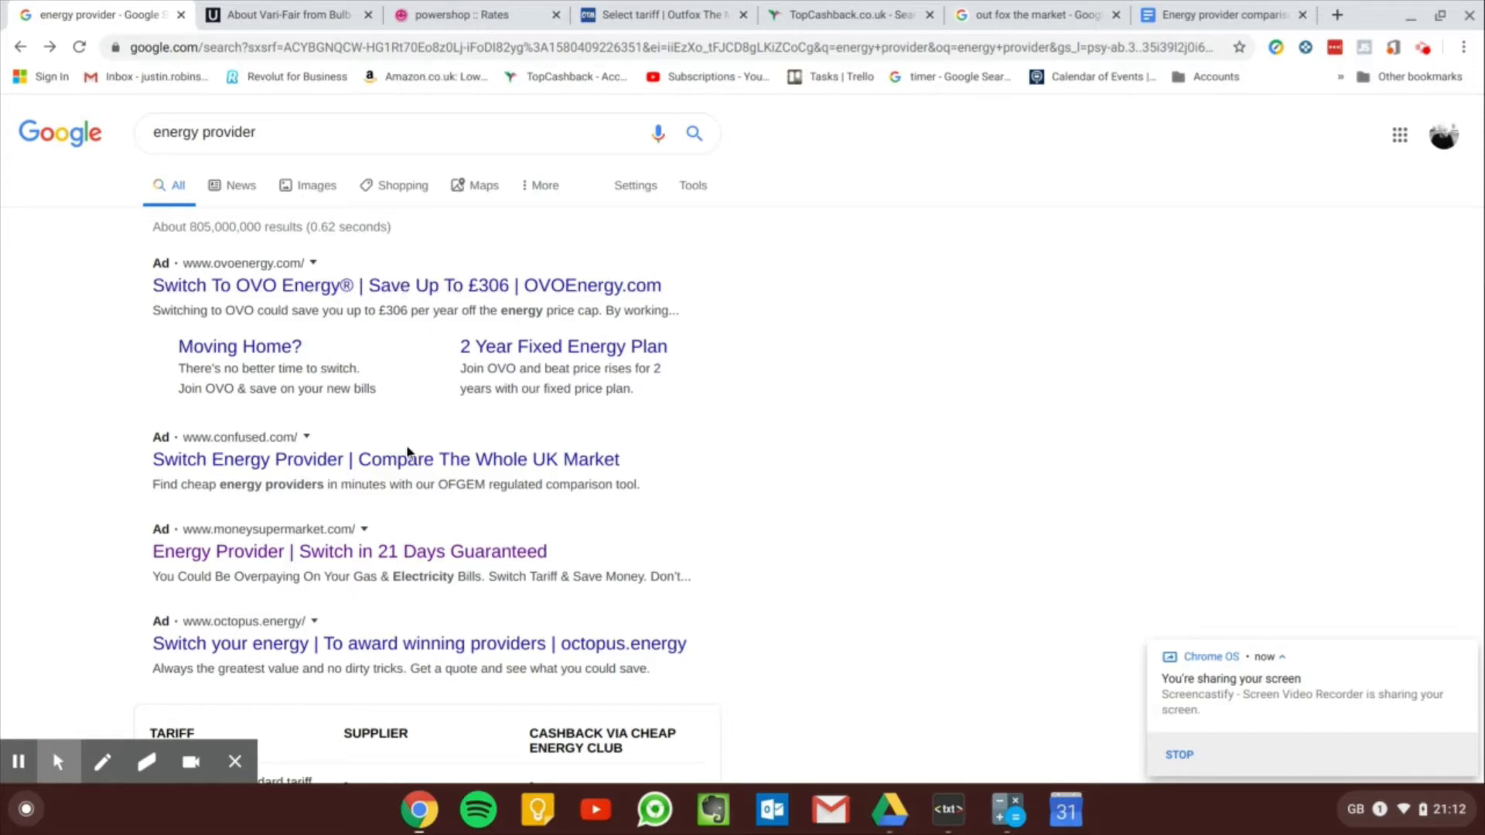
Scroll past the tariff table and open Uswitch's 'Compare Gas & Electricity' result
scroll(650, 427, down, 5)
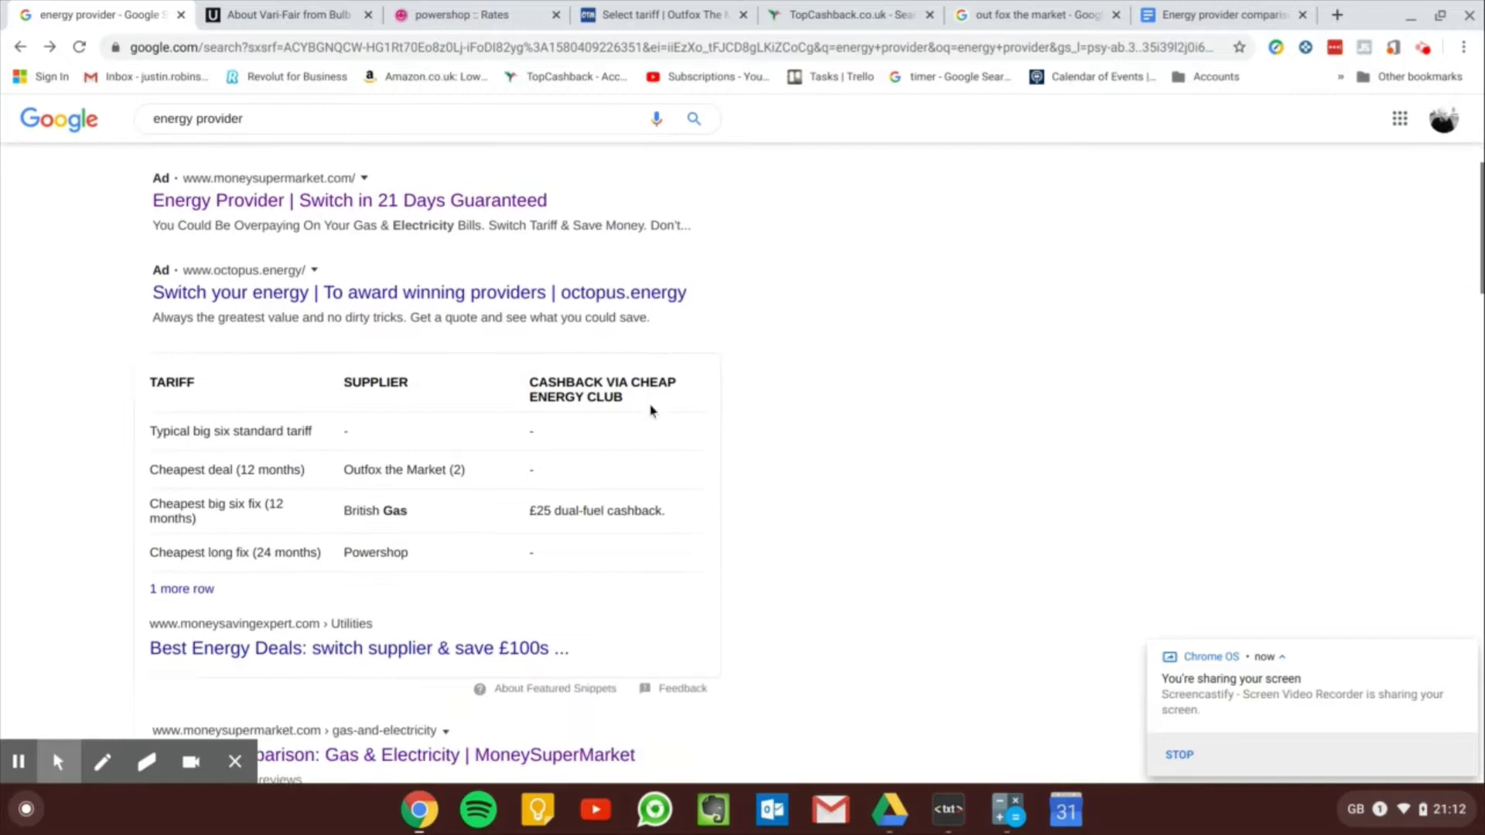
scroll(649, 413, down, 3)
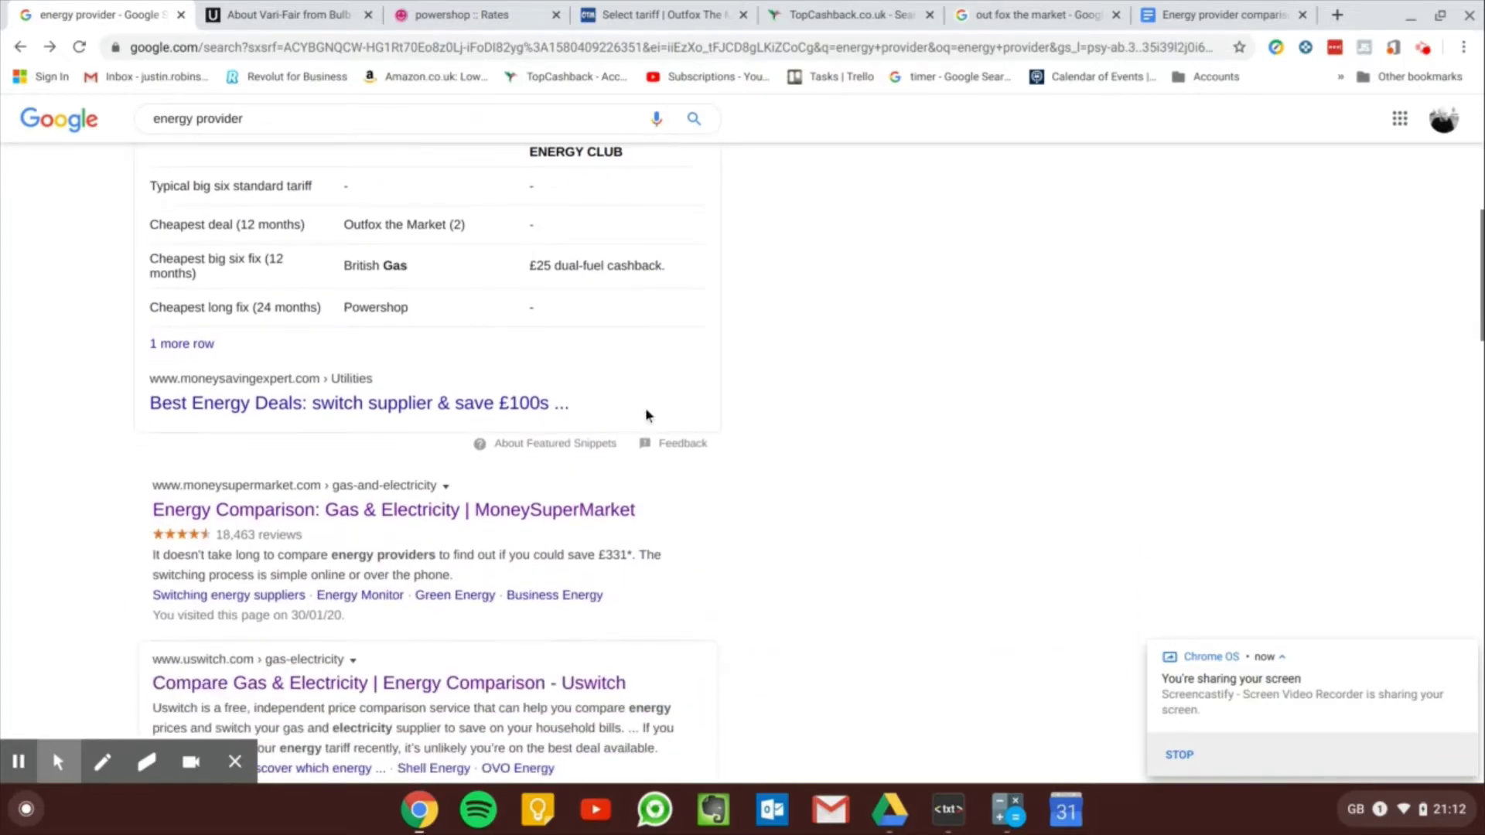
scroll(648, 413, down, 1)
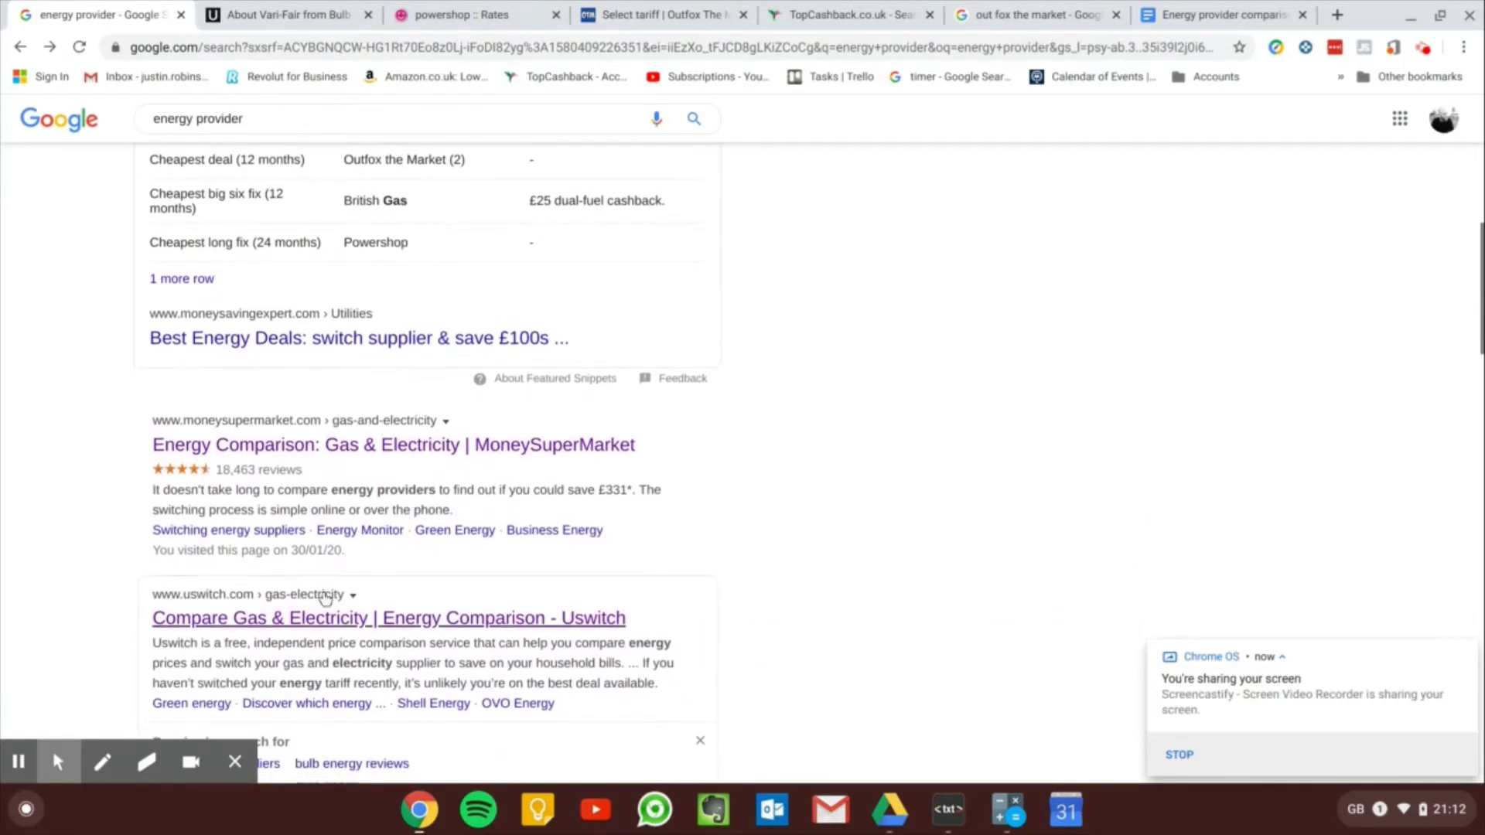
click(325, 597)
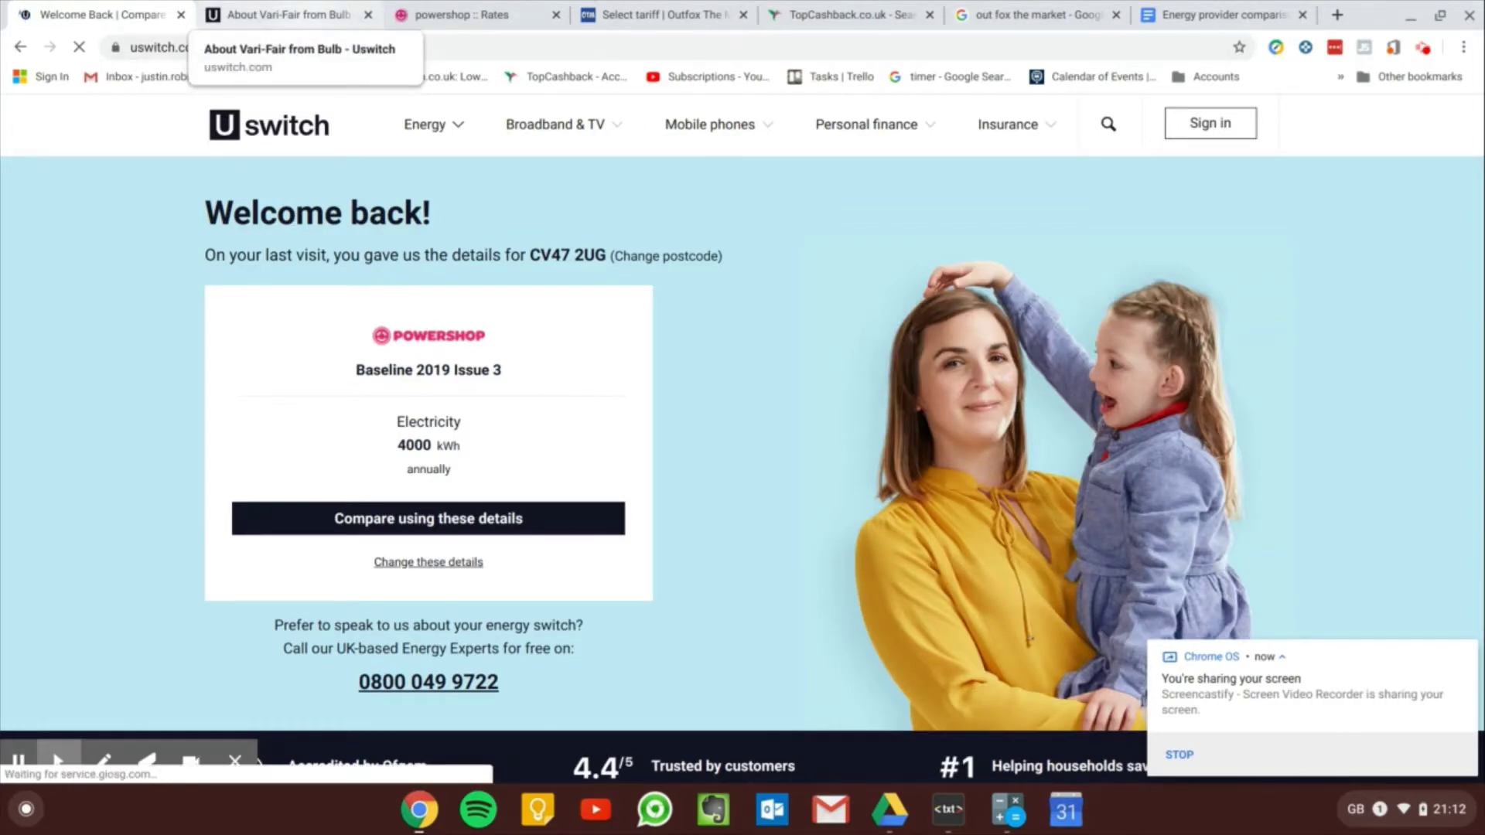
Return from the Bulb tab to the Uswitch results and open Bulb Vari-Fair's plan info
click(286, 15)
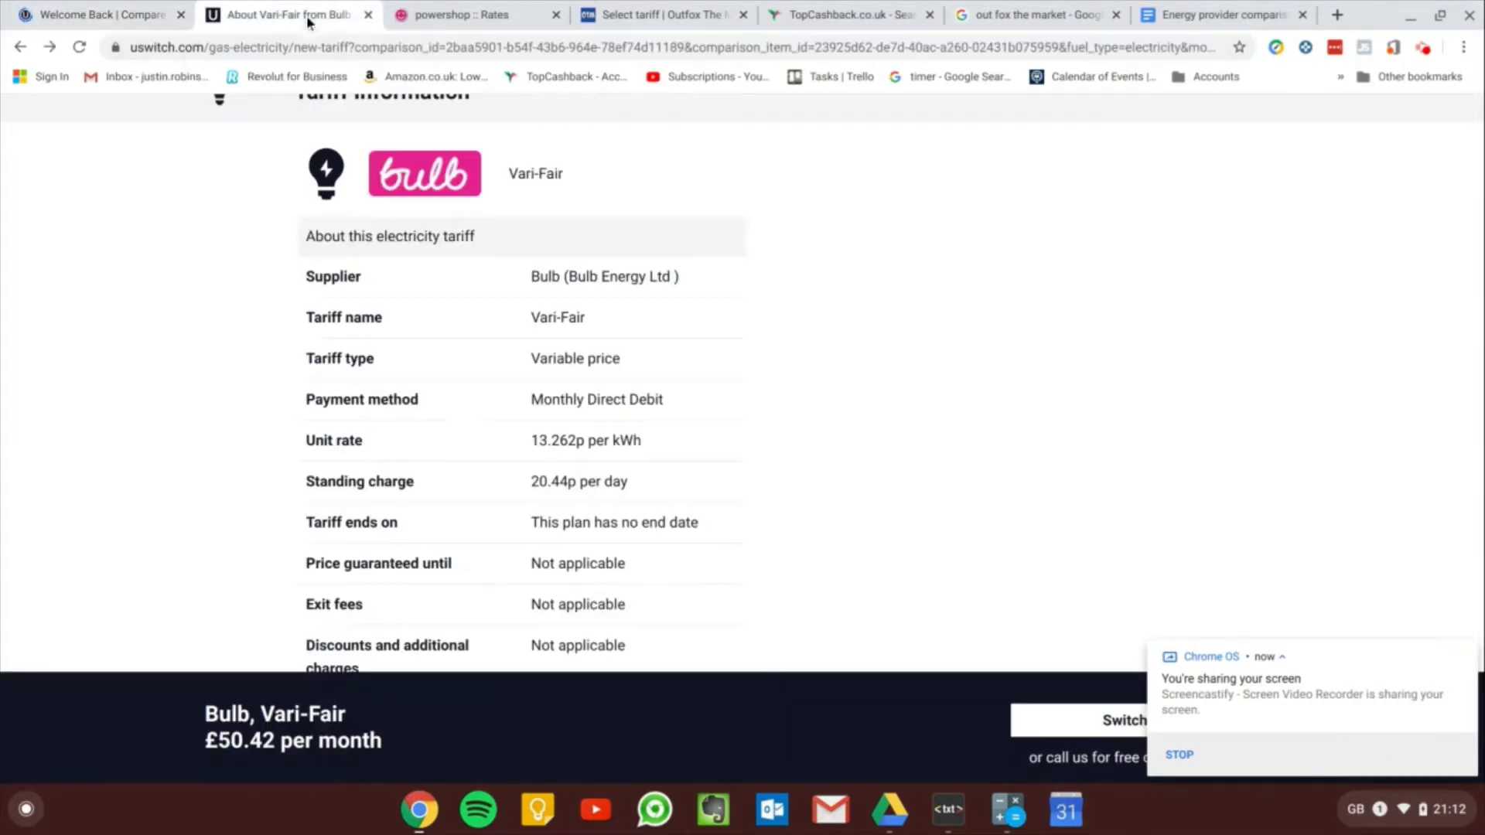
click(20, 46)
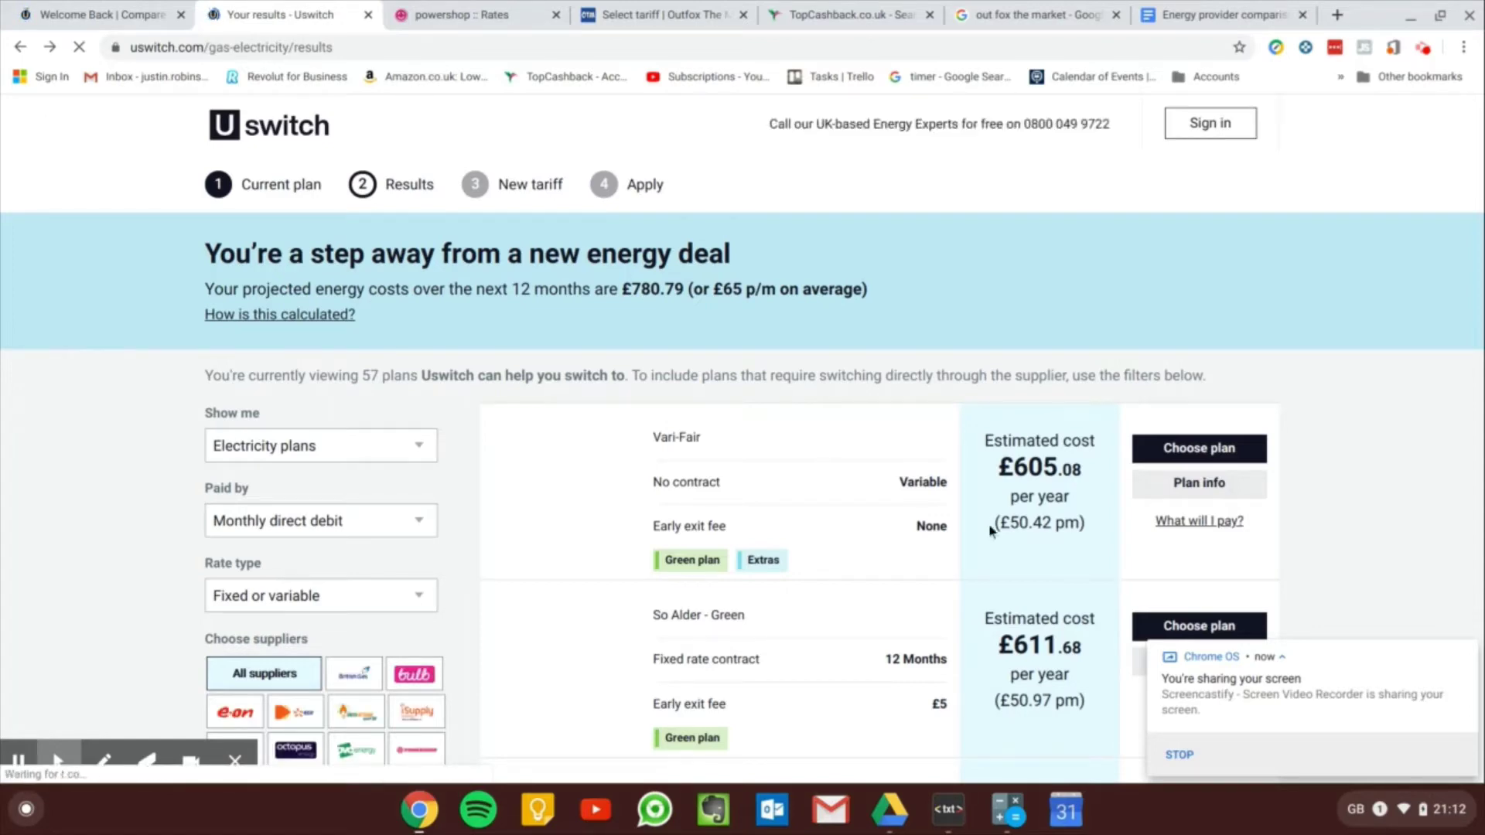
click(1464, 653)
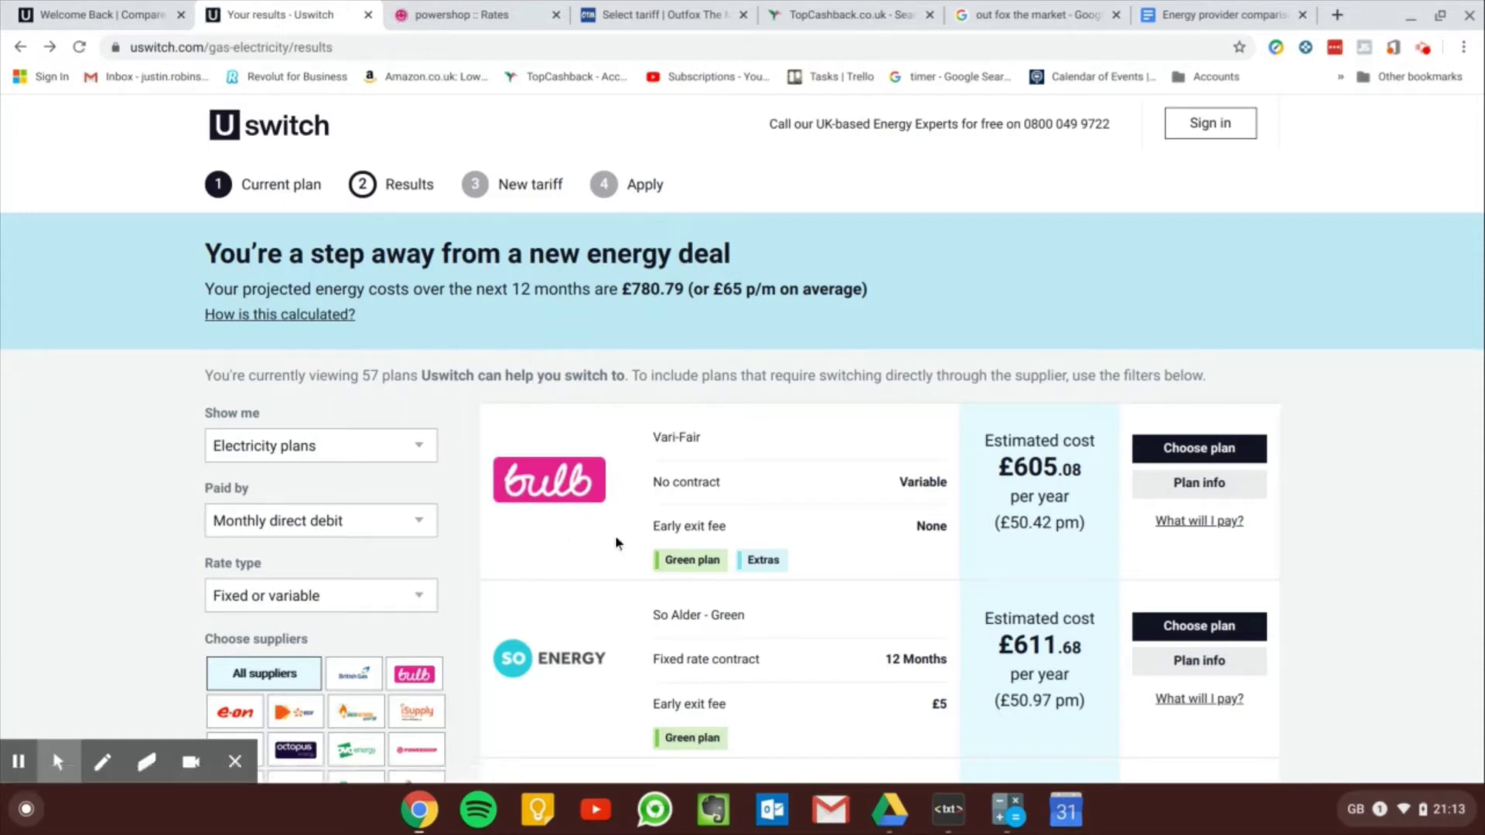
scroll(618, 543, down, 3)
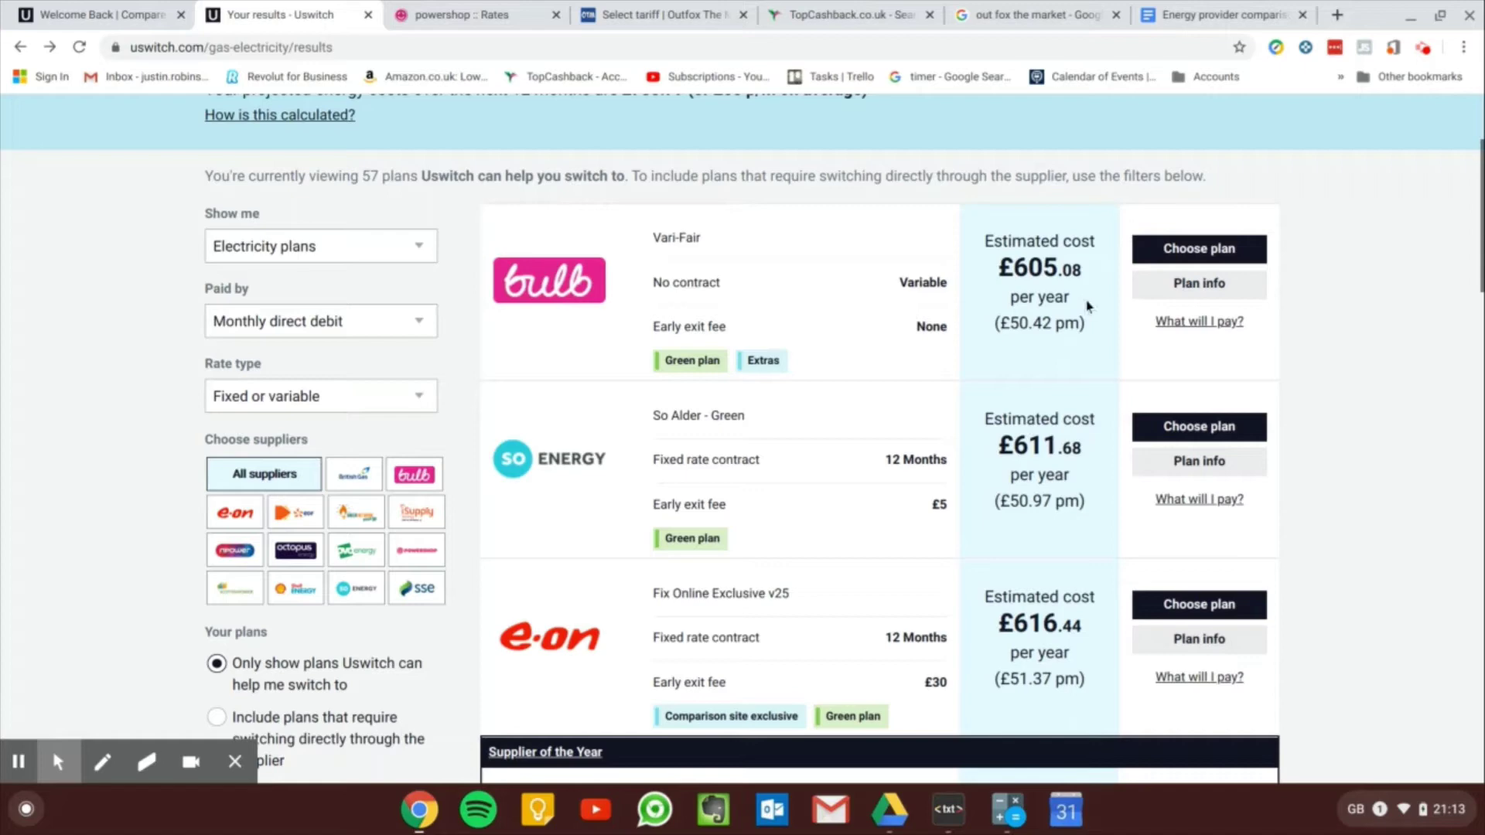
click(1193, 292)
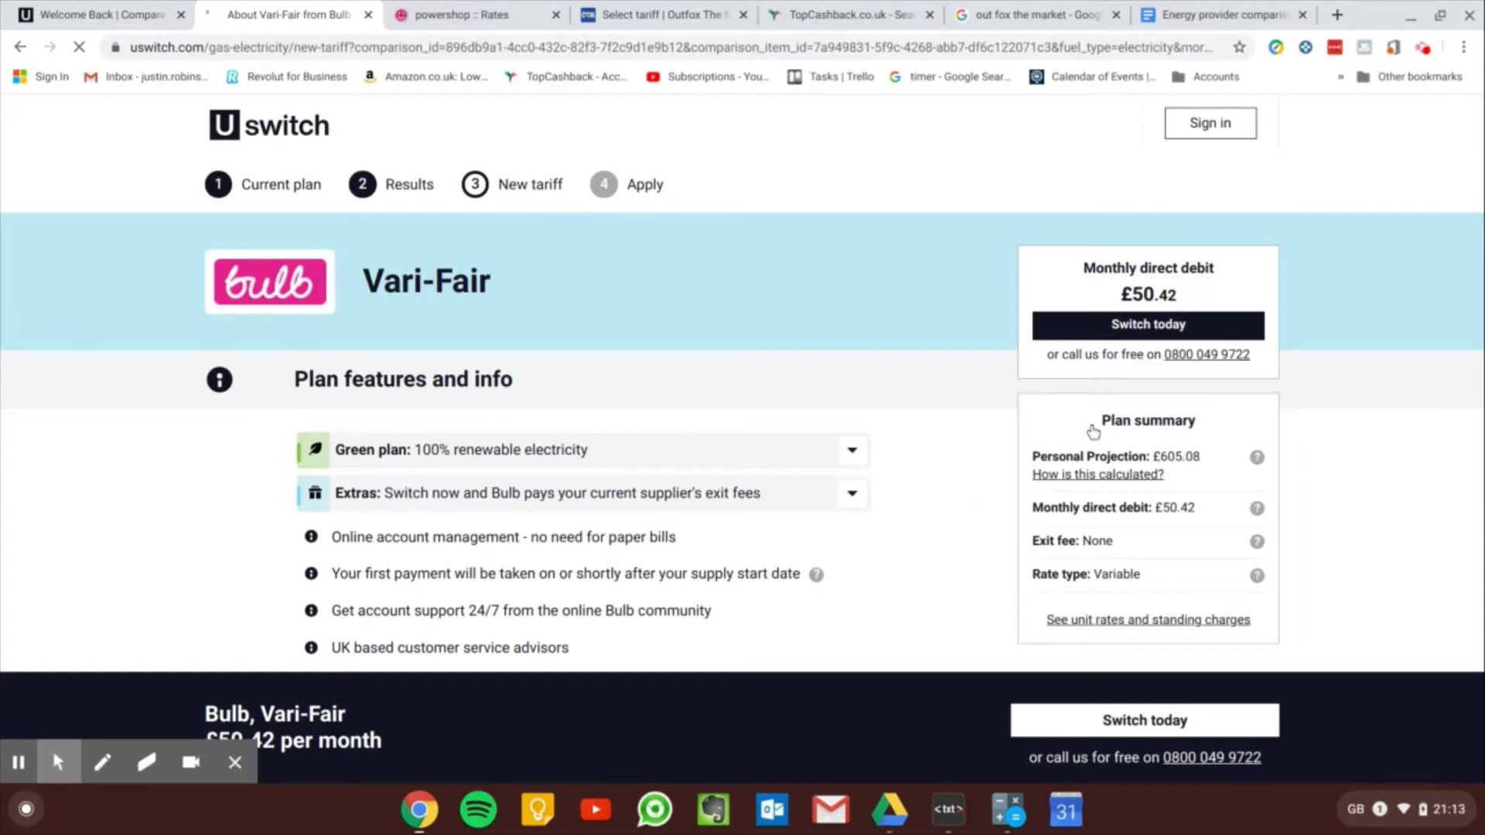
Reveal Bulb Vari-Fair's 13.262p/kWh unit rate and 20.44p/day standing charge, then view Powershop's rates
scroll(1093, 464, down, 1)
scroll(1119, 570, down, 1)
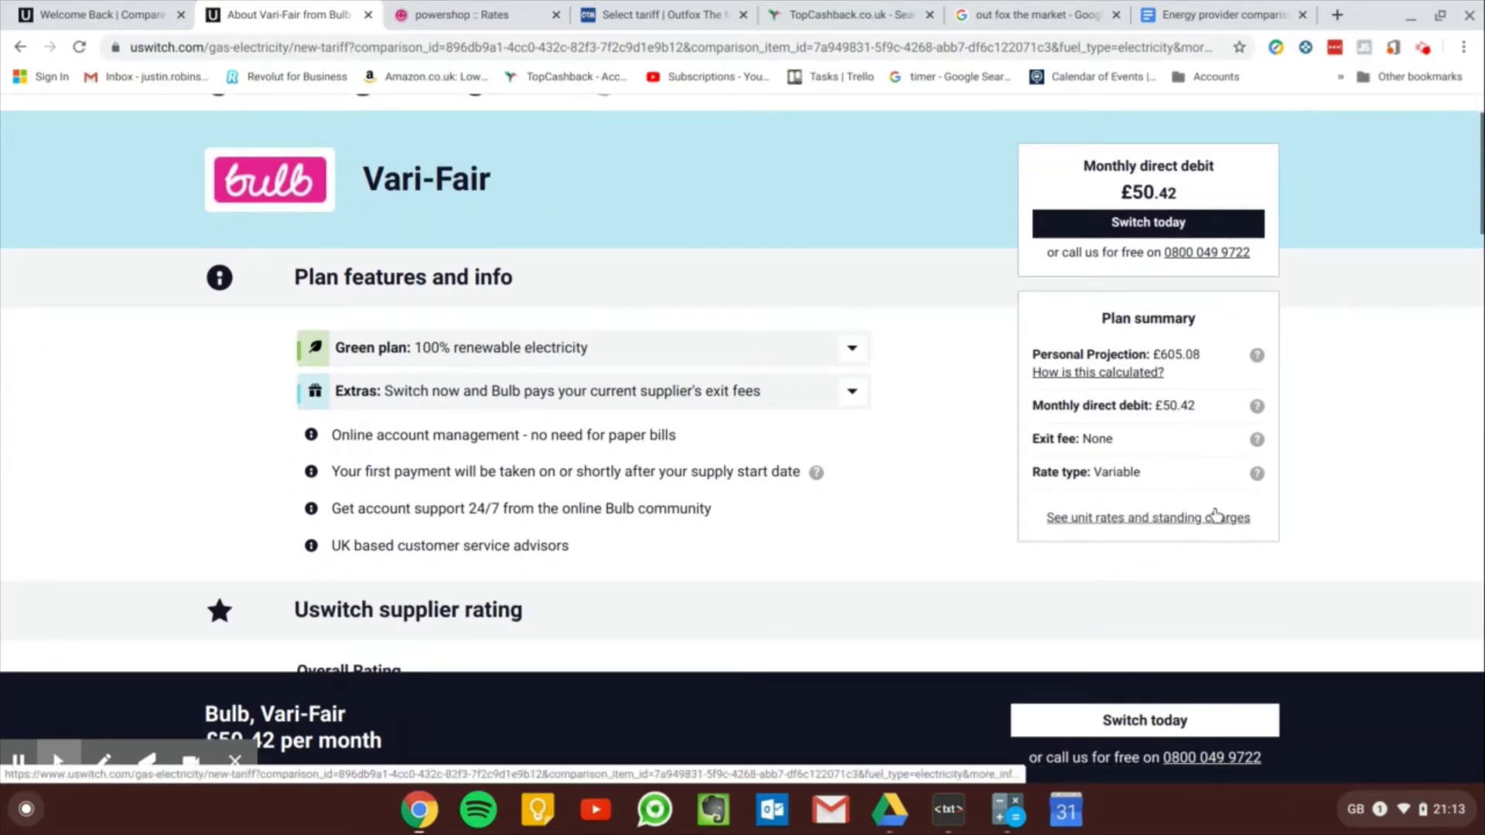
click(1160, 518)
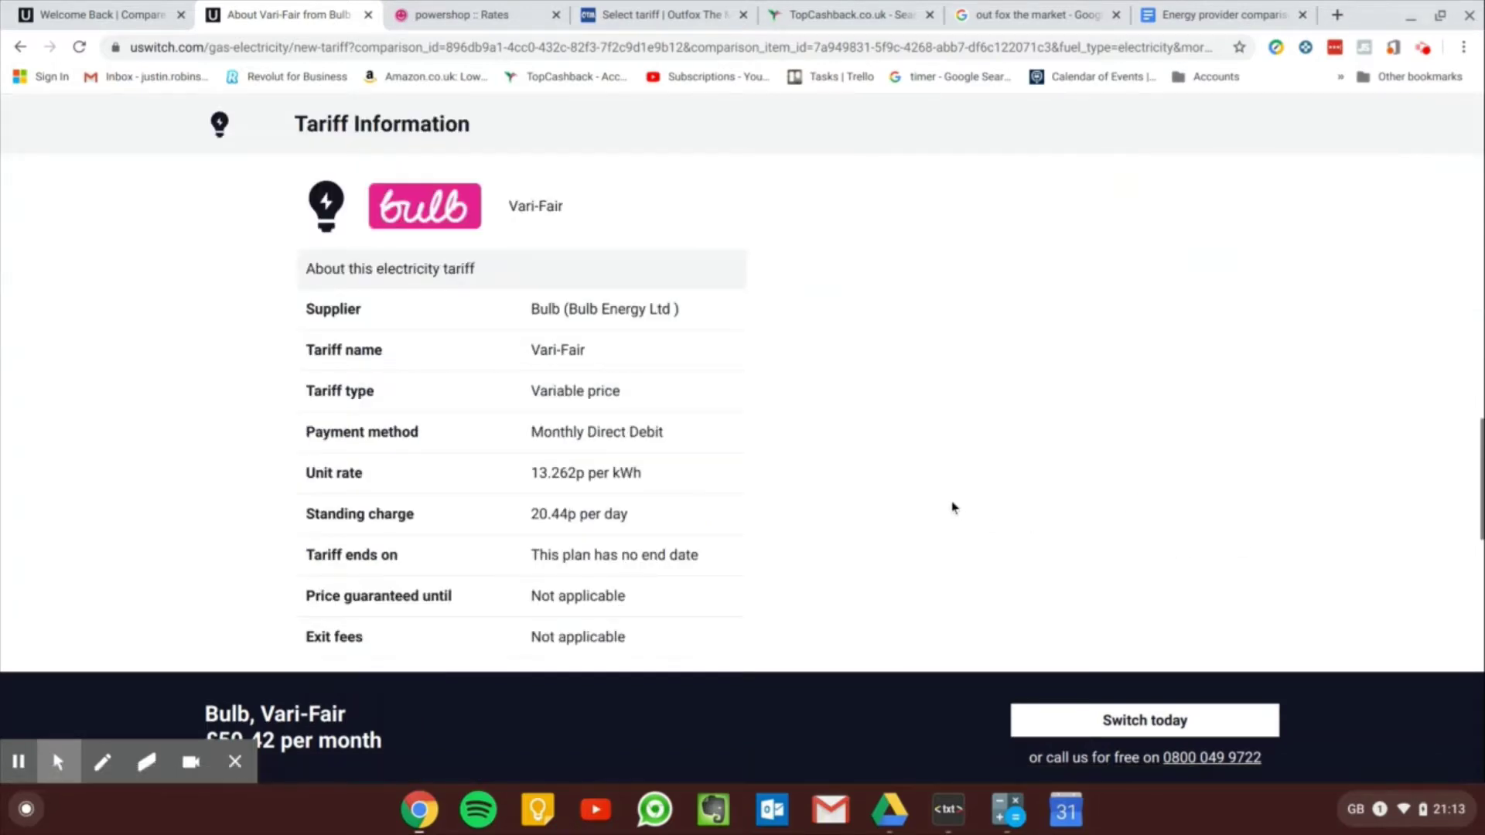
scroll(826, 494, down, 2)
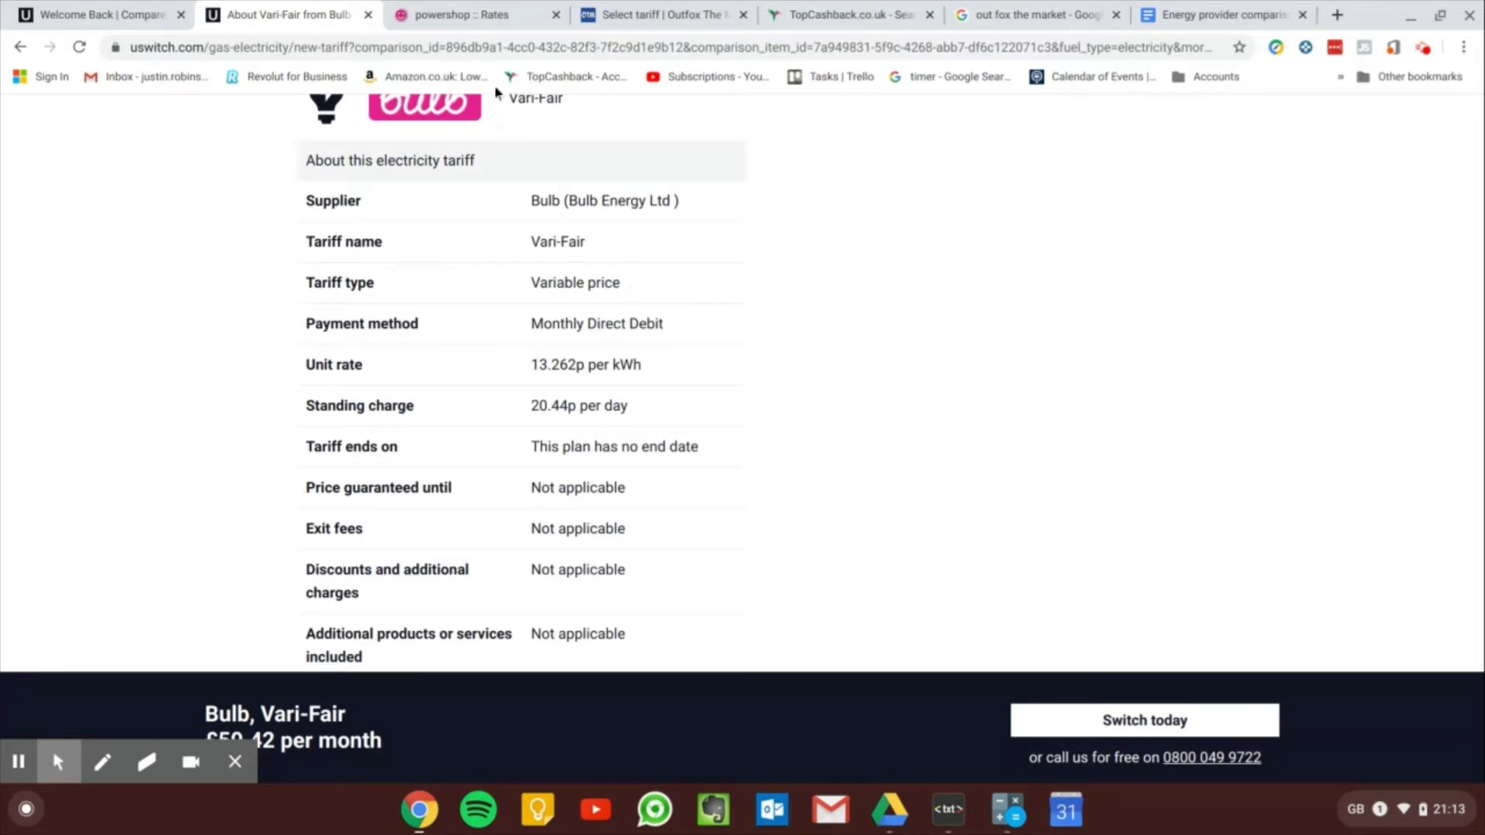
click(471, 15)
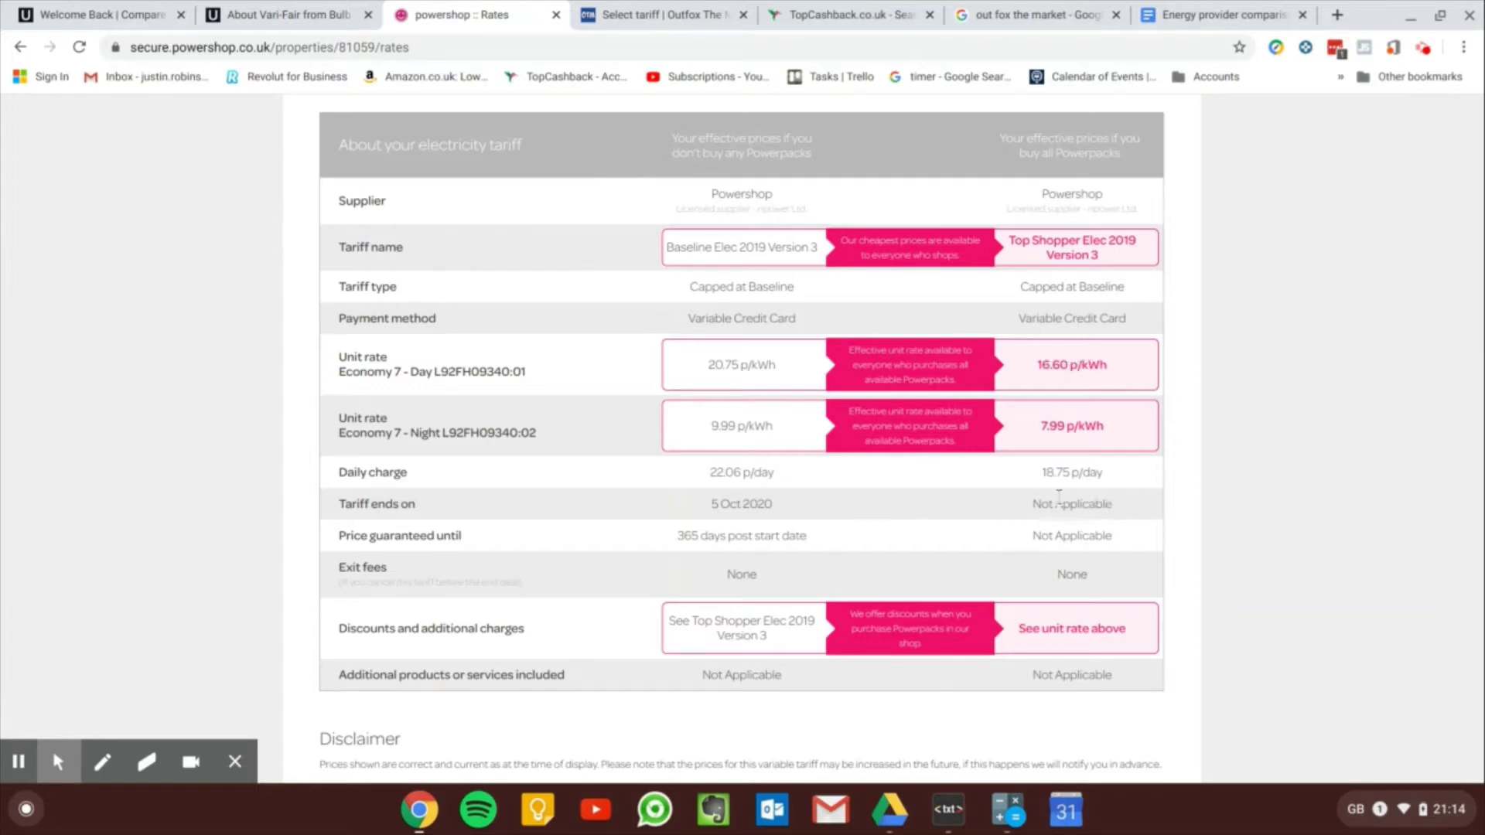
Review Powershop's Top Shopper unit rates and daily charge, then return to the comparison document
click(58, 761)
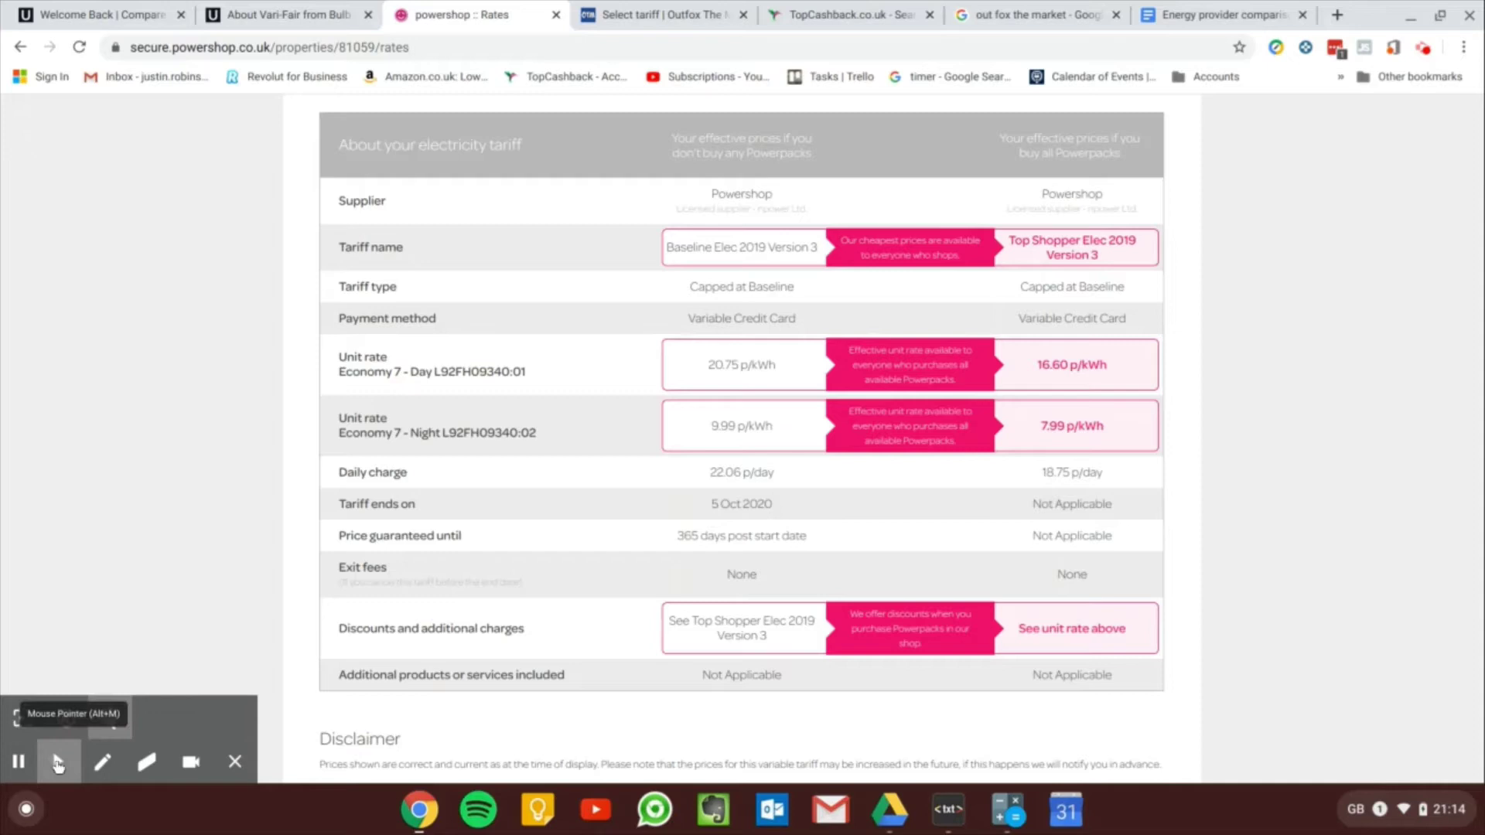
click(23, 727)
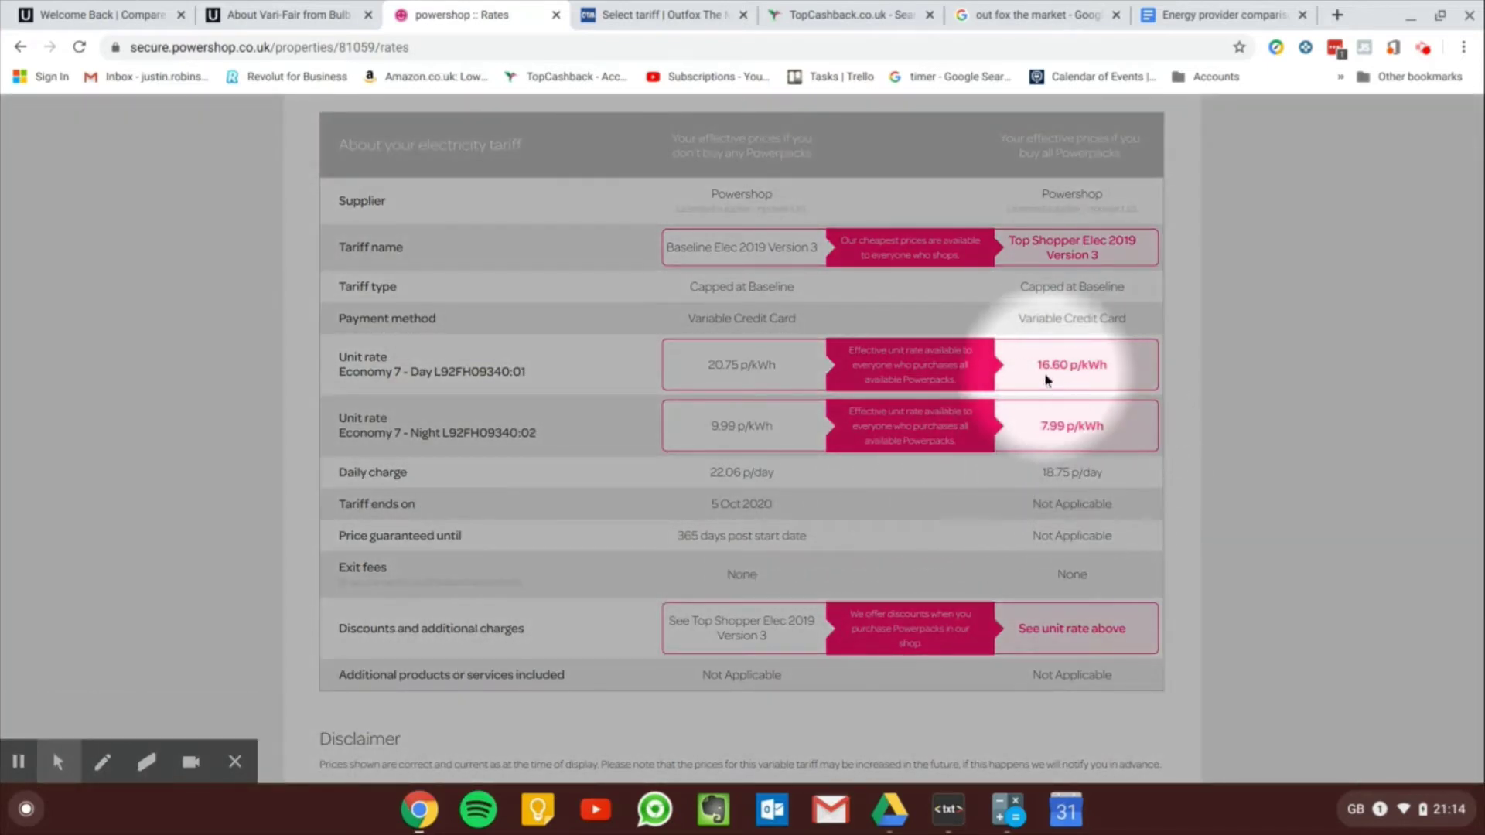
click(58, 761)
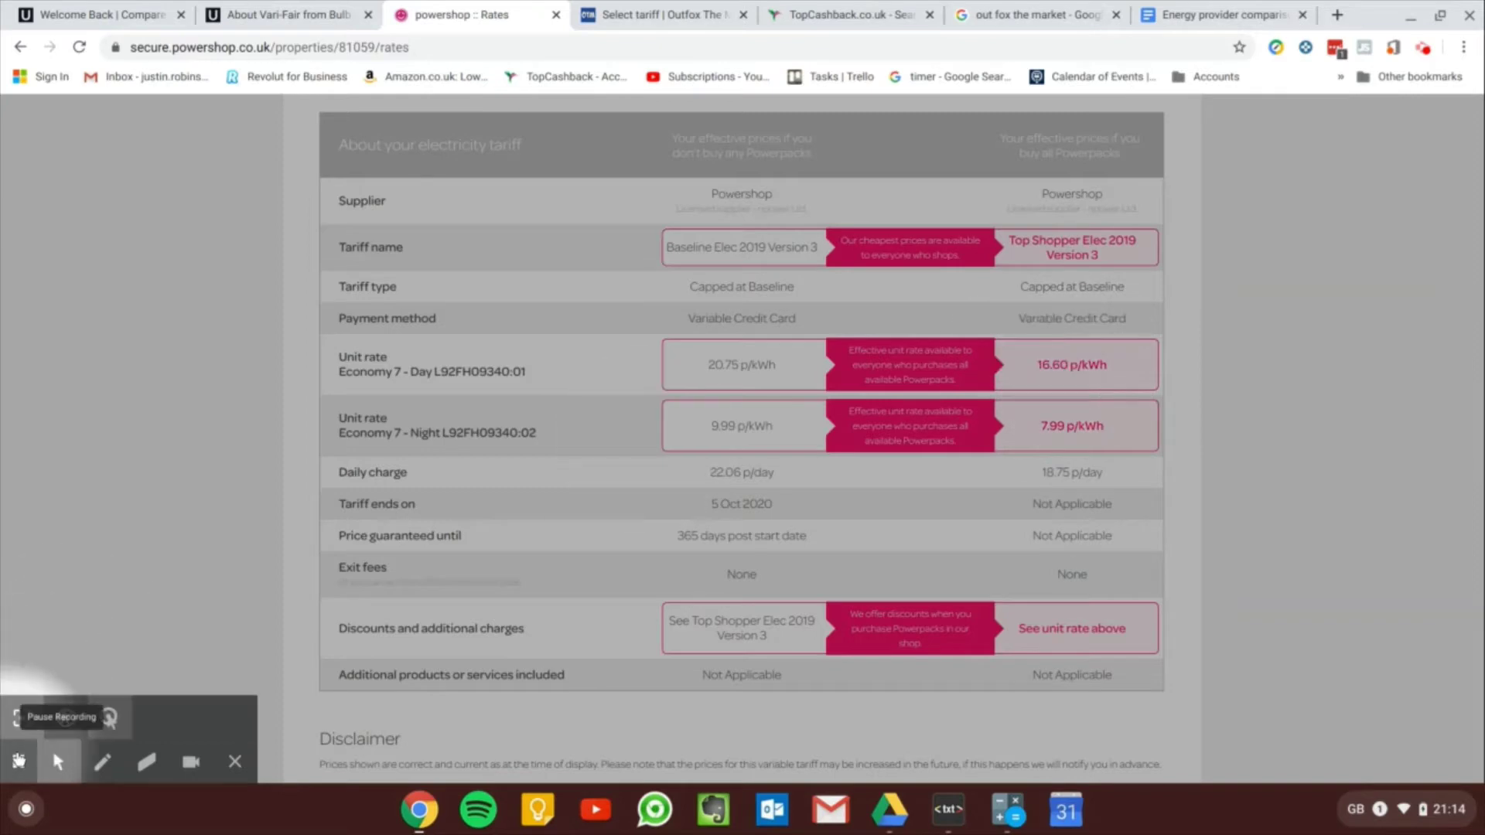
click(23, 721)
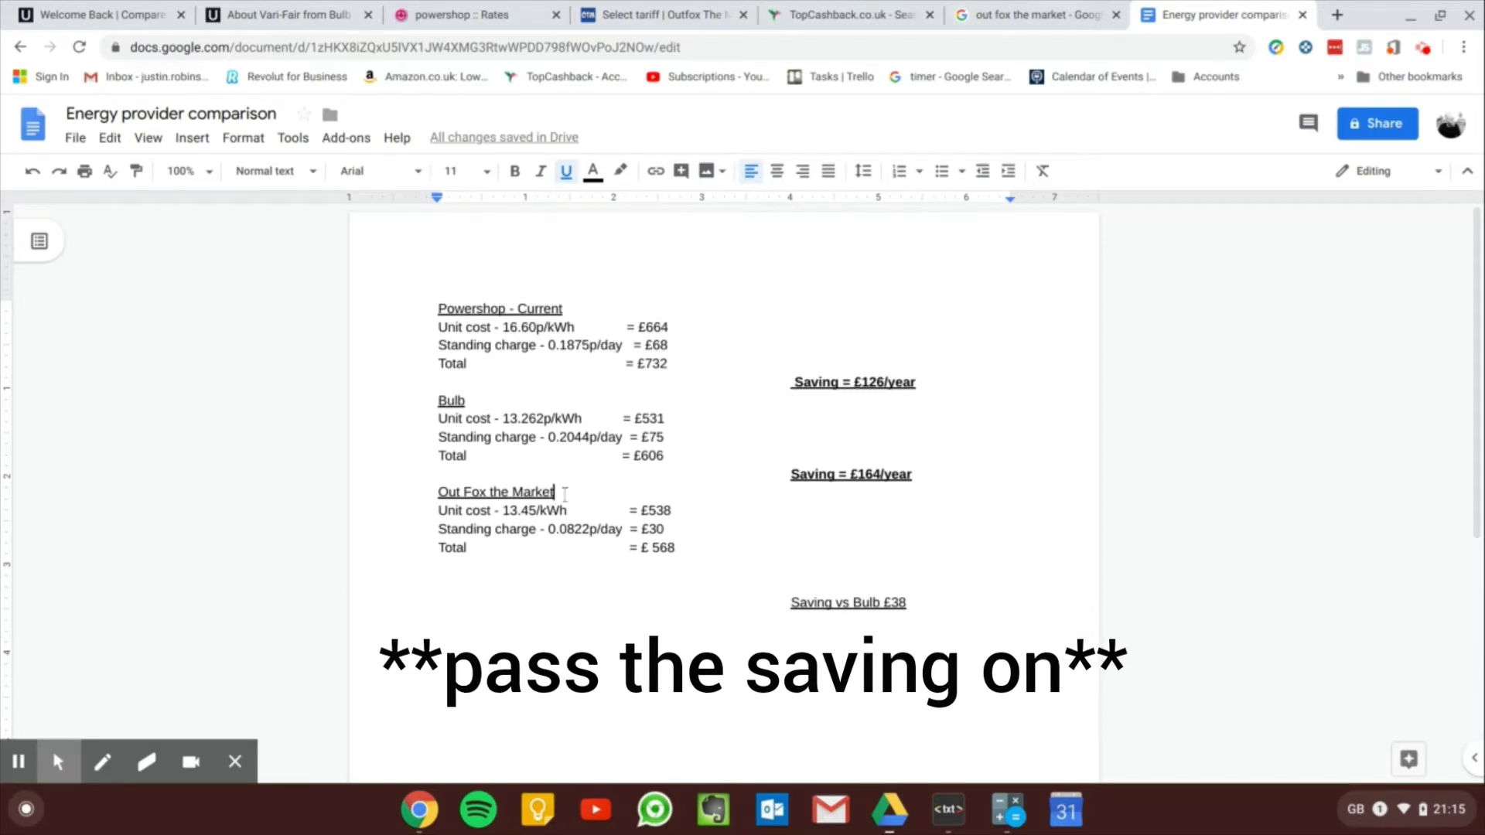
Put the cursor after the Out Fox the Market heading and bring up Outfox's Clean VE 1.0 quote
click(554, 493)
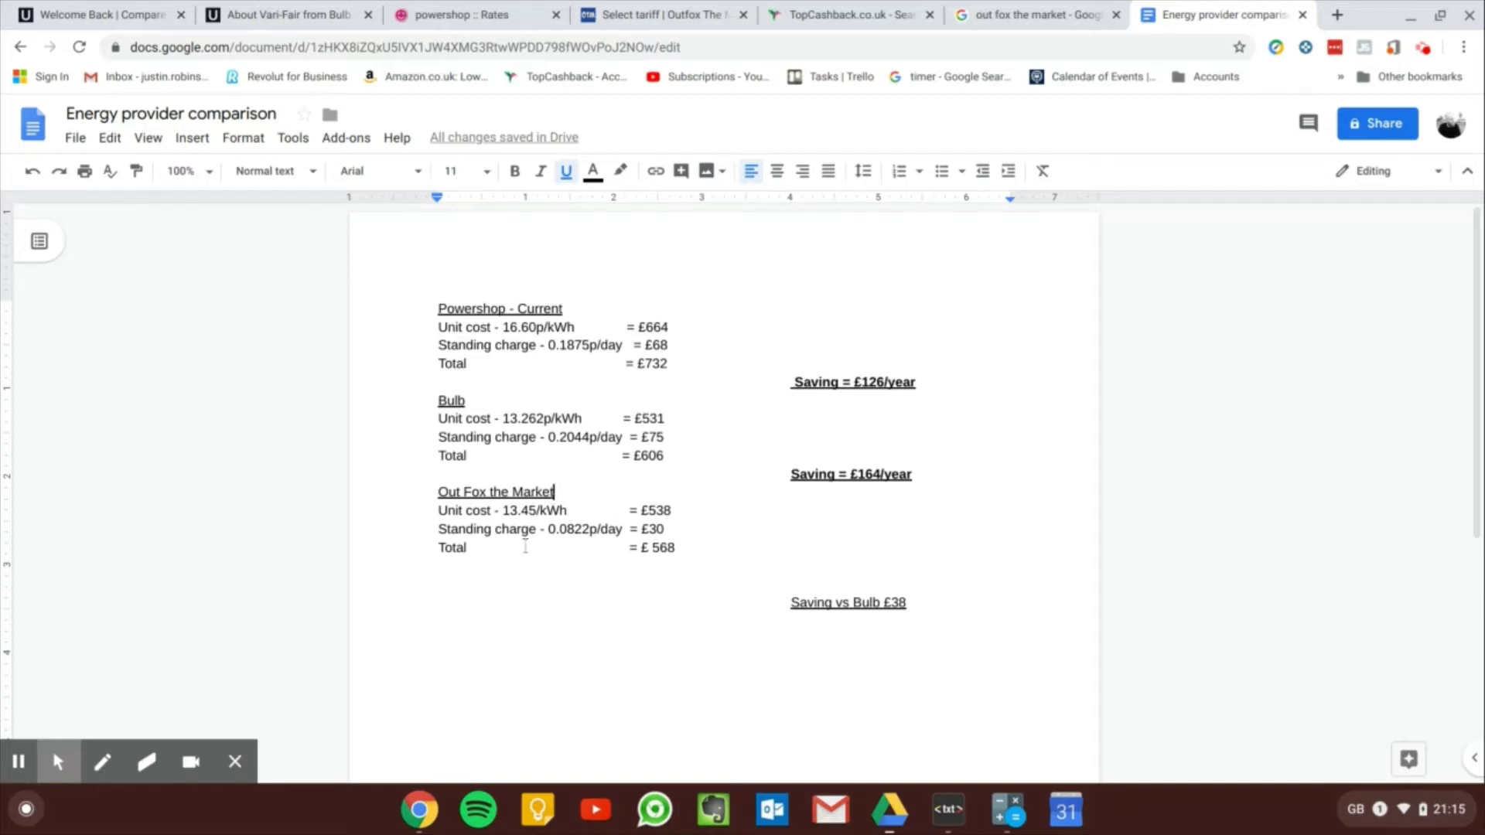
click(645, 17)
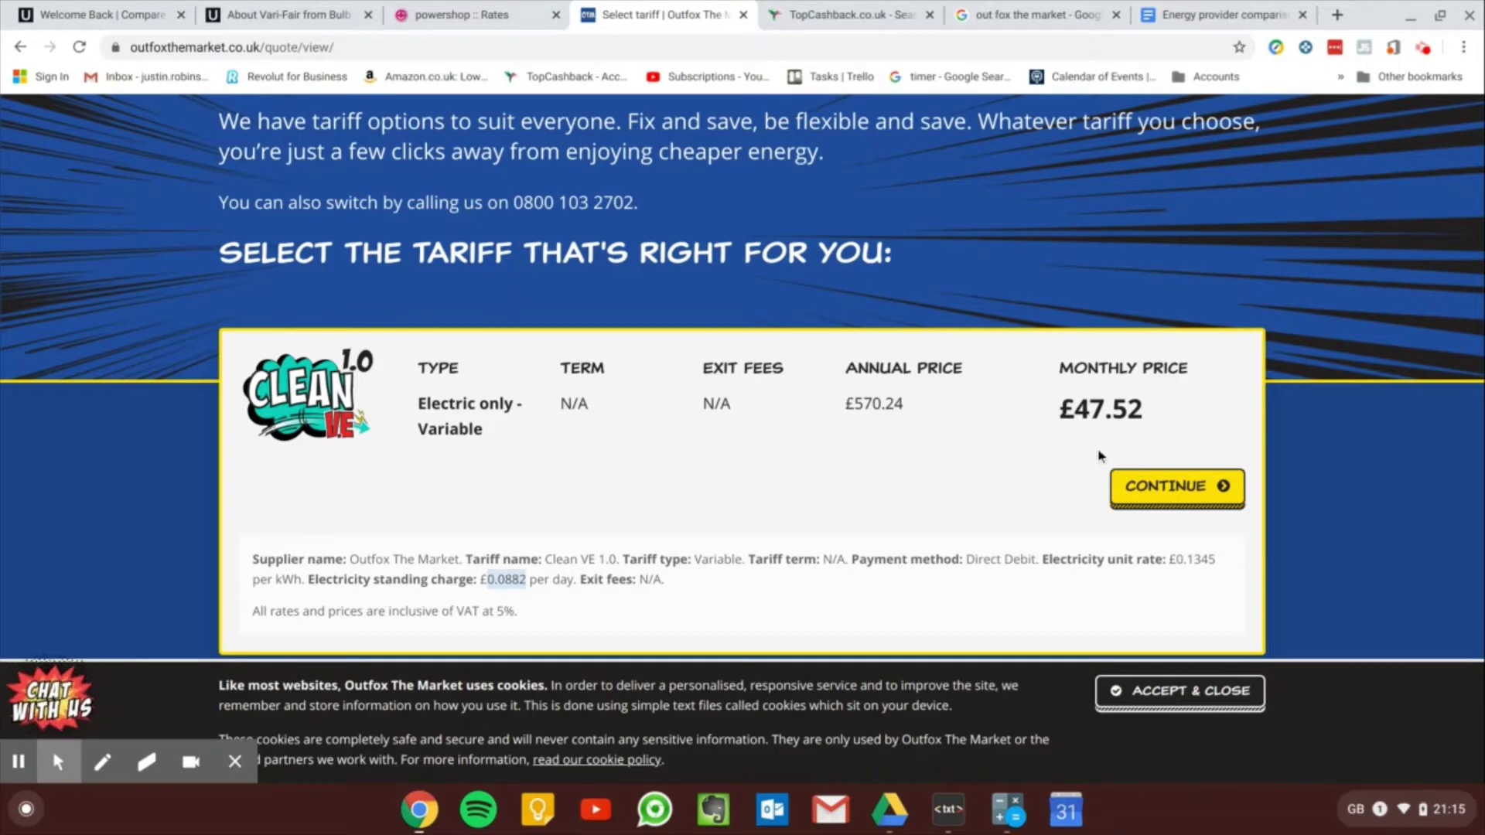
Highlight Outfox's £0.0882/day standing charge and go back to the comparison document
click(1183, 563)
mouse_move(486, 581)
mouse_down()
mouse_move(550, 580)
mouse_move(513, 576)
mouse_up()
click(1192, 15)
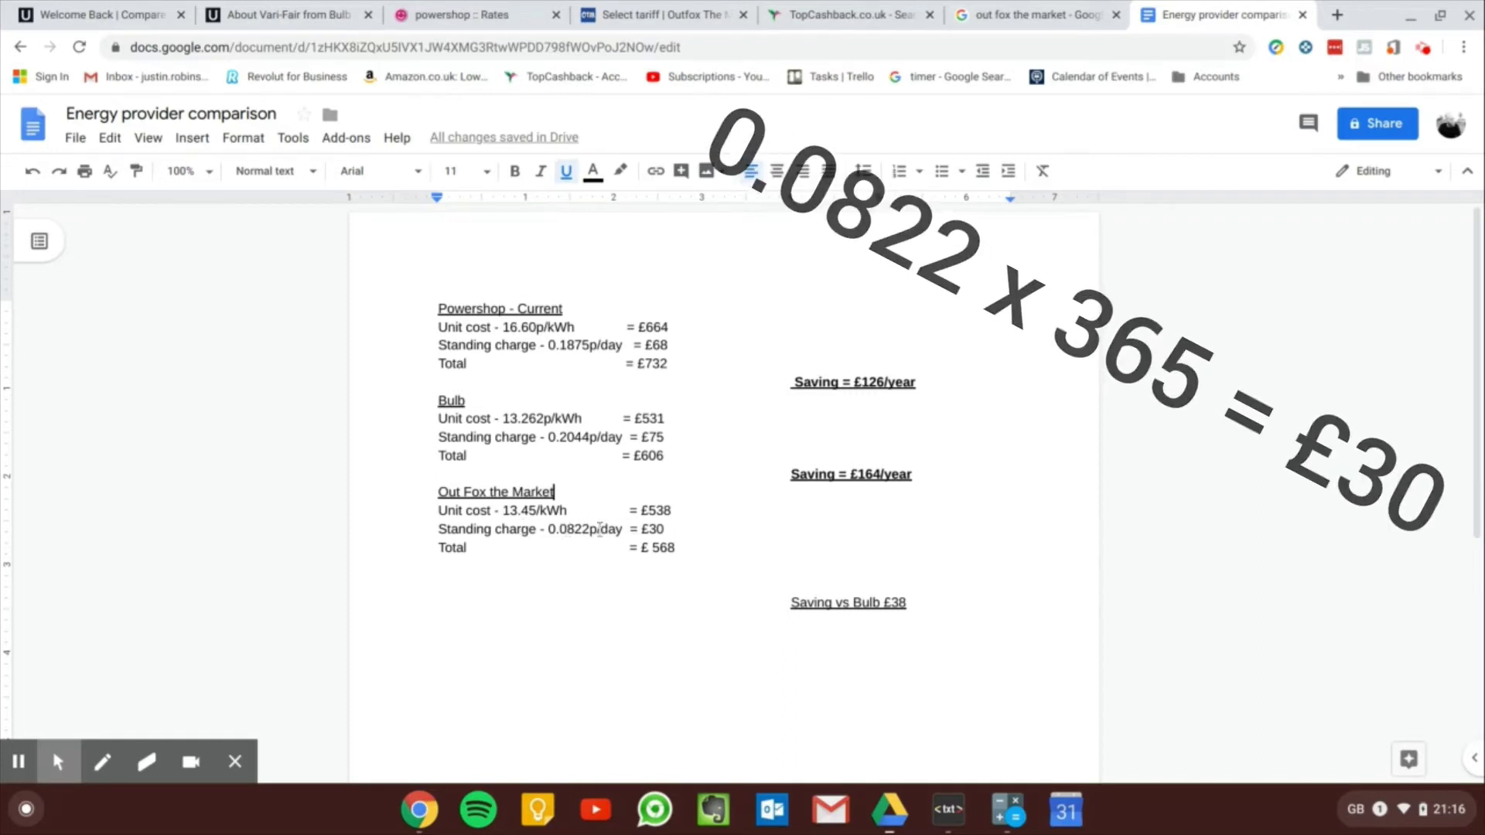
Check the £30 and £538 totals in the Out Fox the Market entry, then return to the search results
click(661, 530)
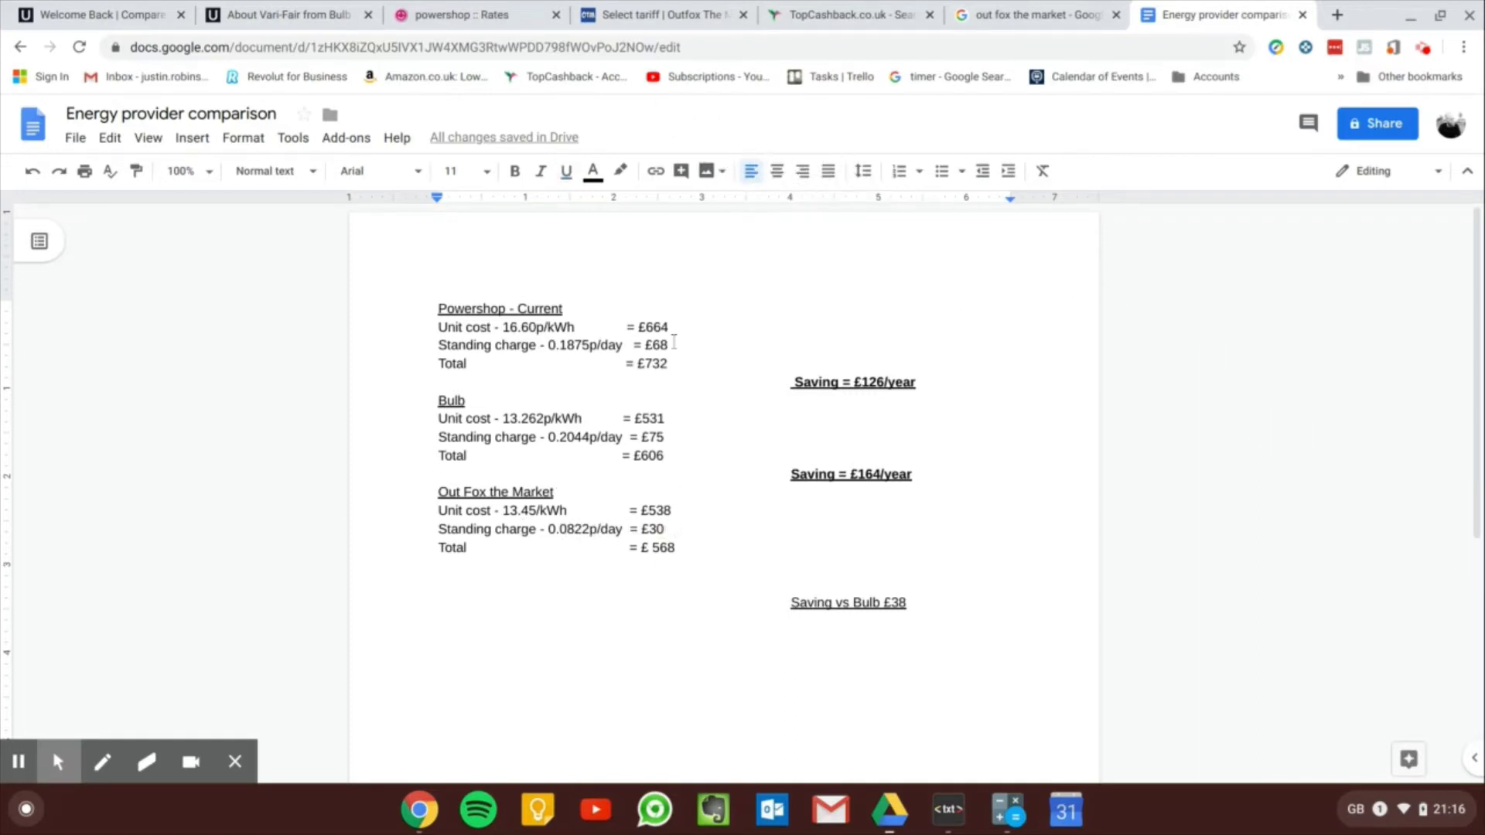
click(678, 510)
click(677, 529)
click(1040, 12)
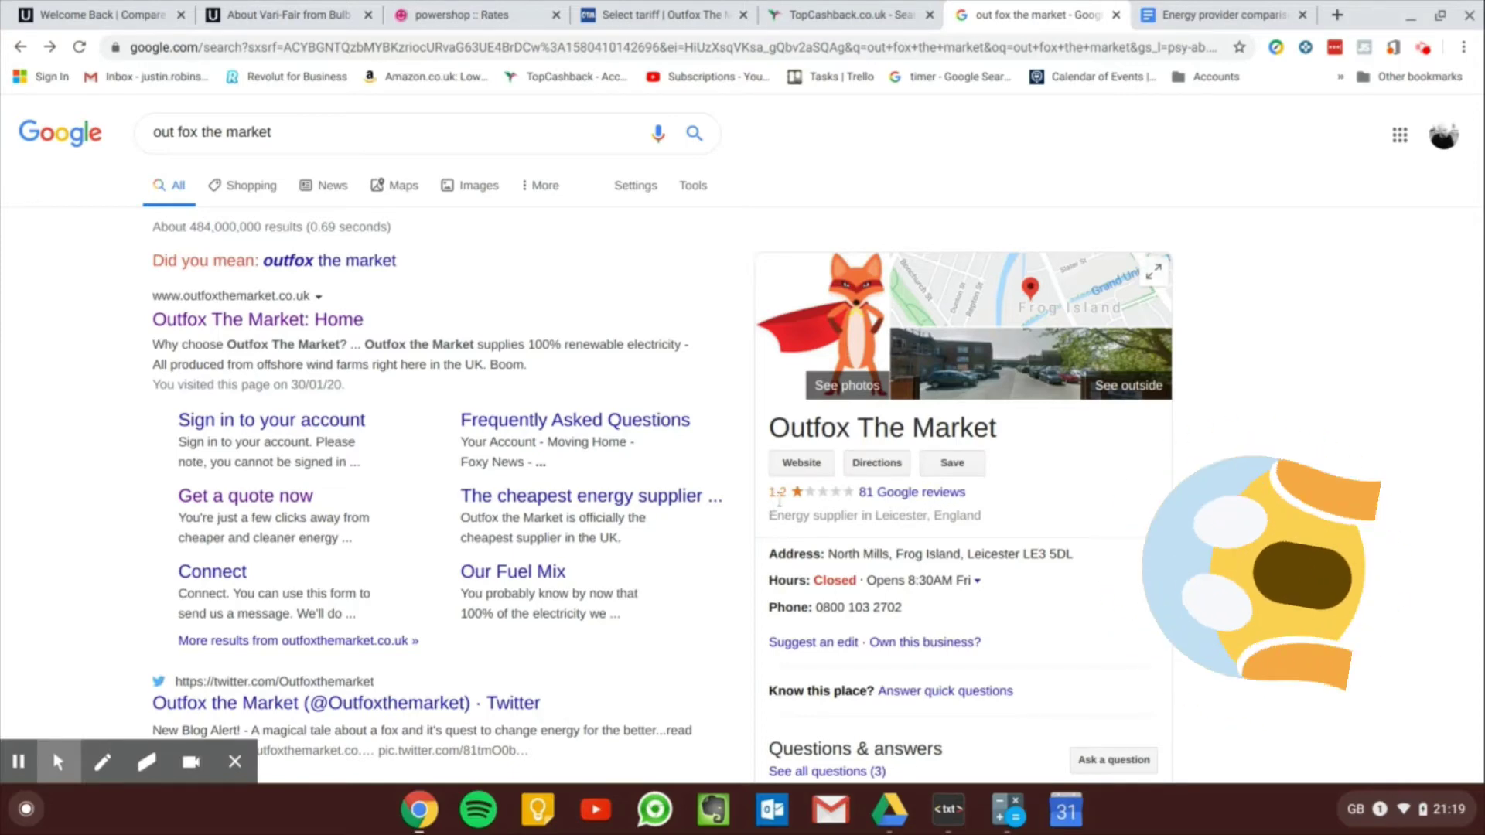
Open Outfox The Market's 81 Google reviews (1.2 stars) and scroll through the complaints
click(909, 497)
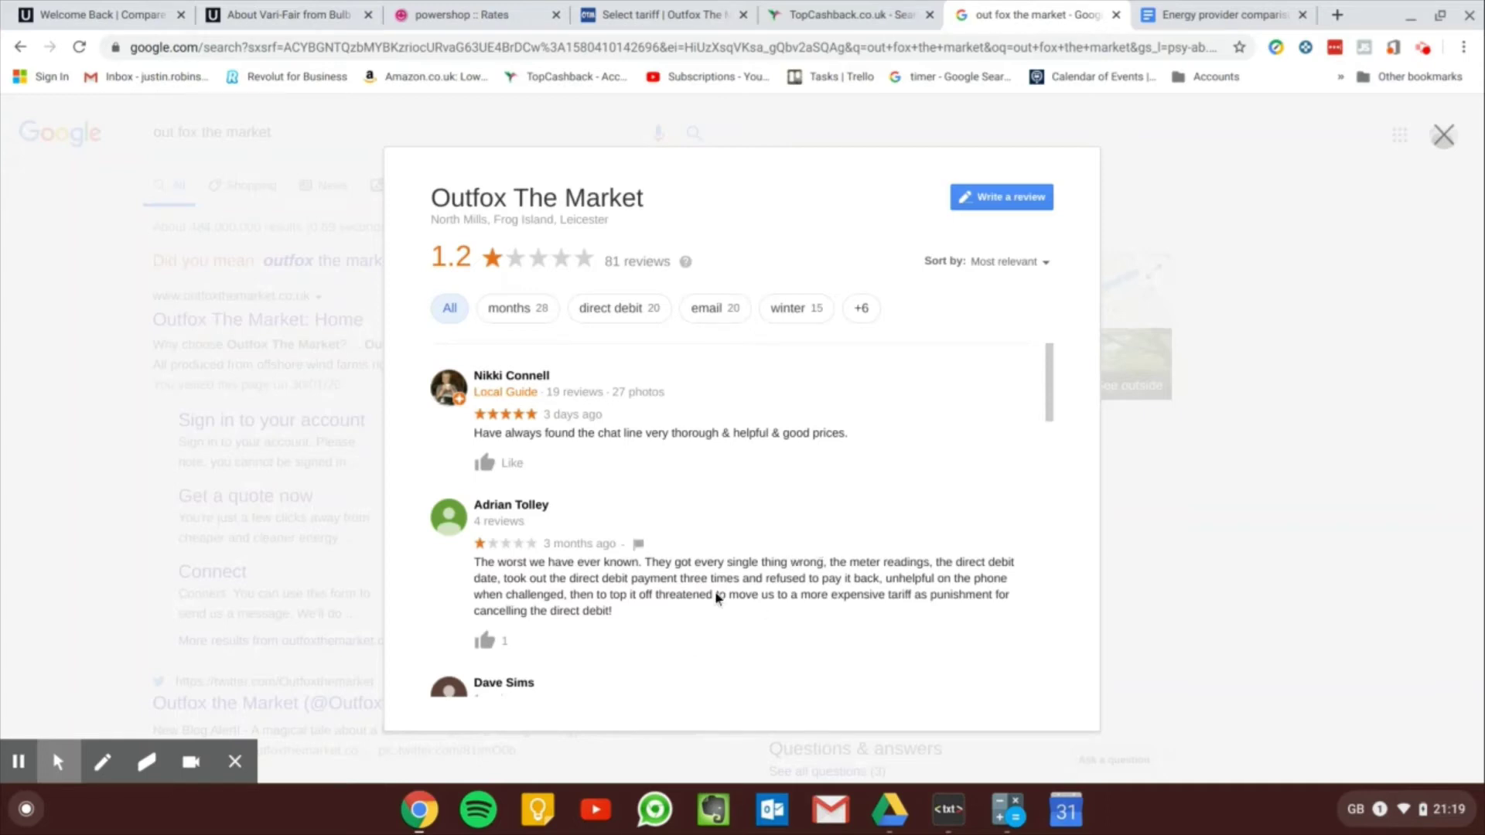
scroll(747, 514, down, 2)
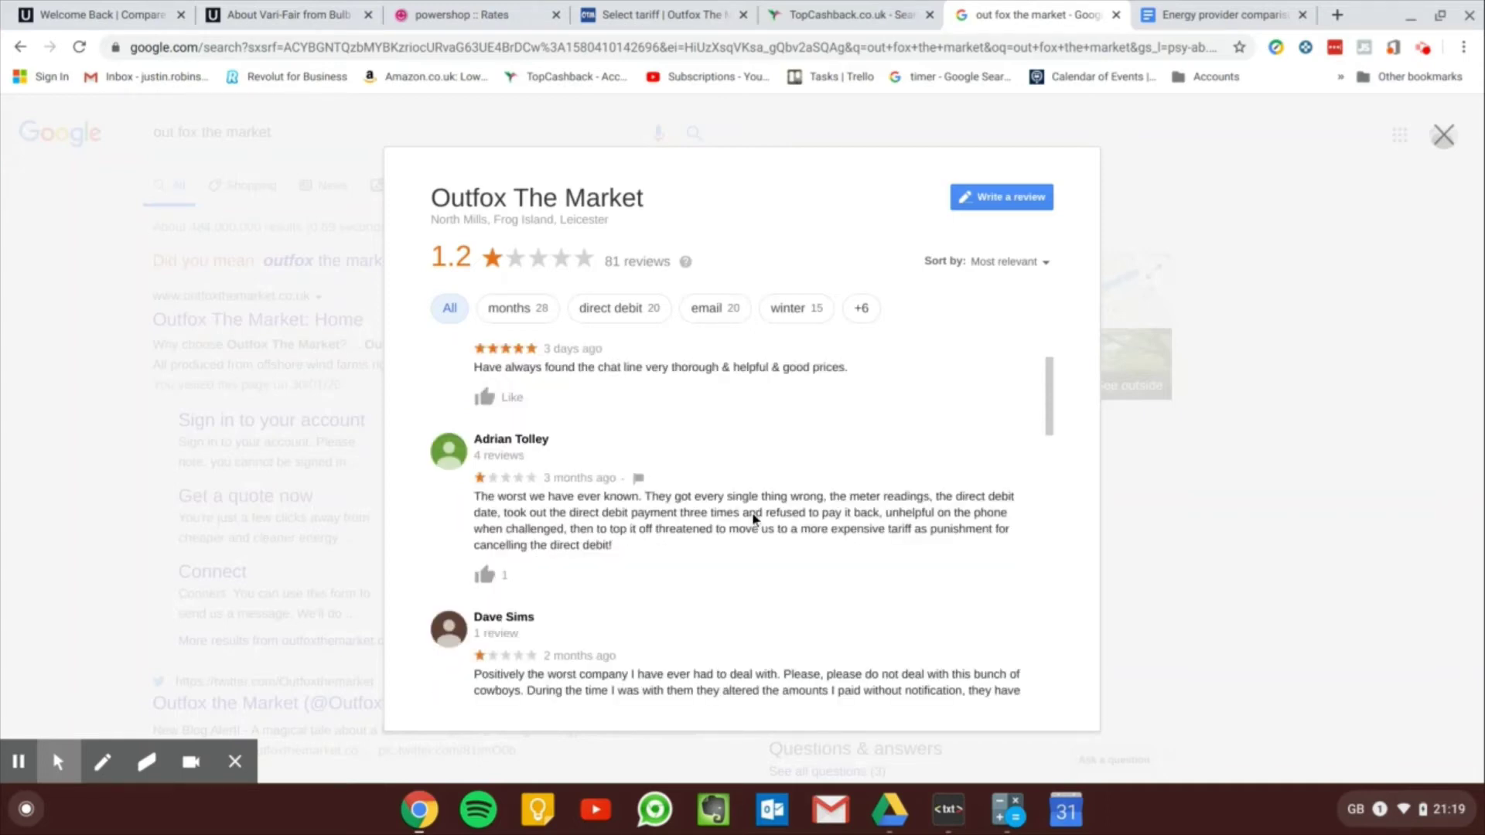
scroll(754, 519, down, 1)
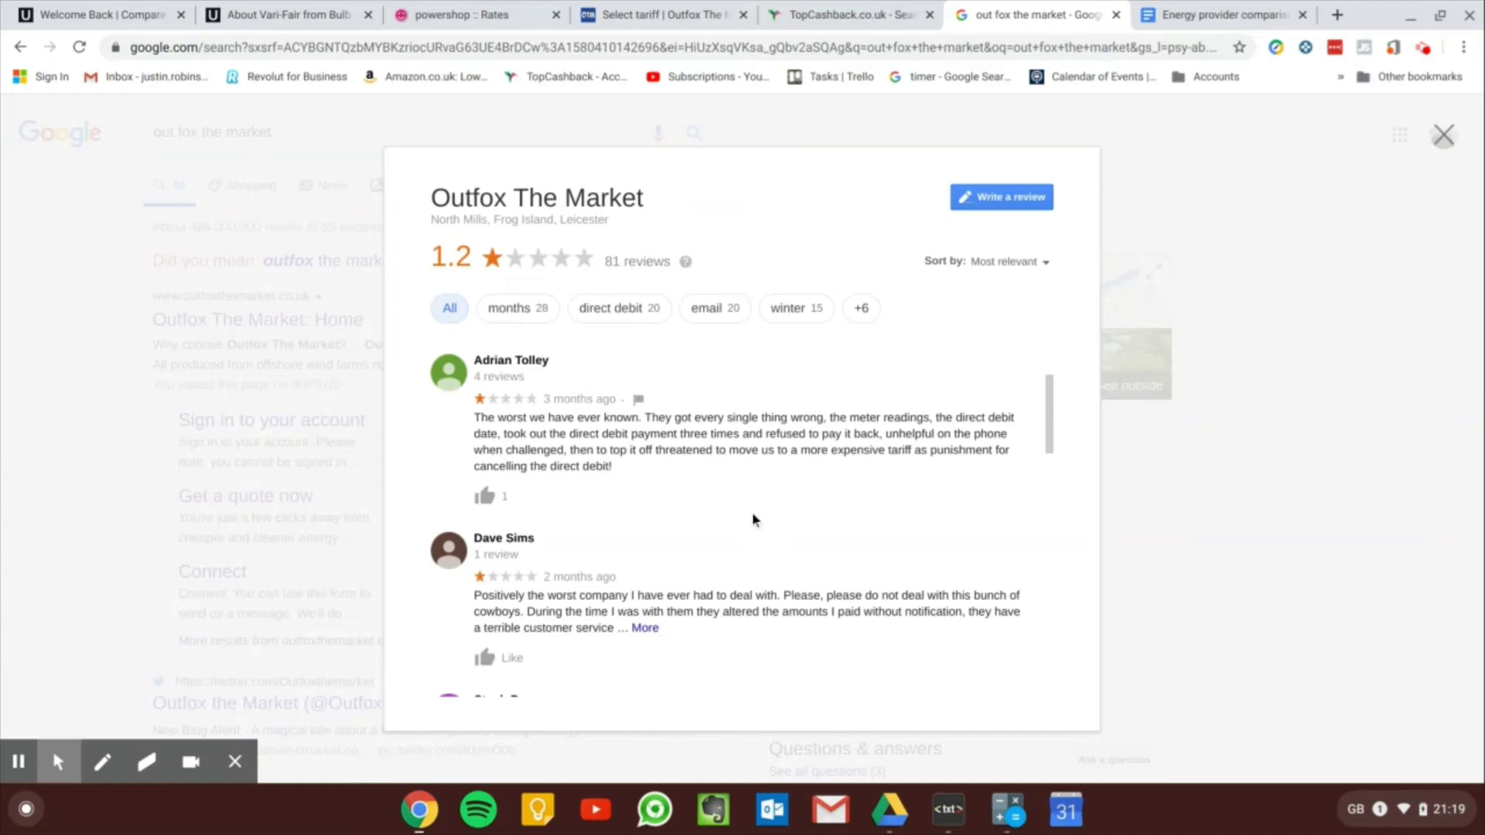
scroll(754, 518, down, 3)
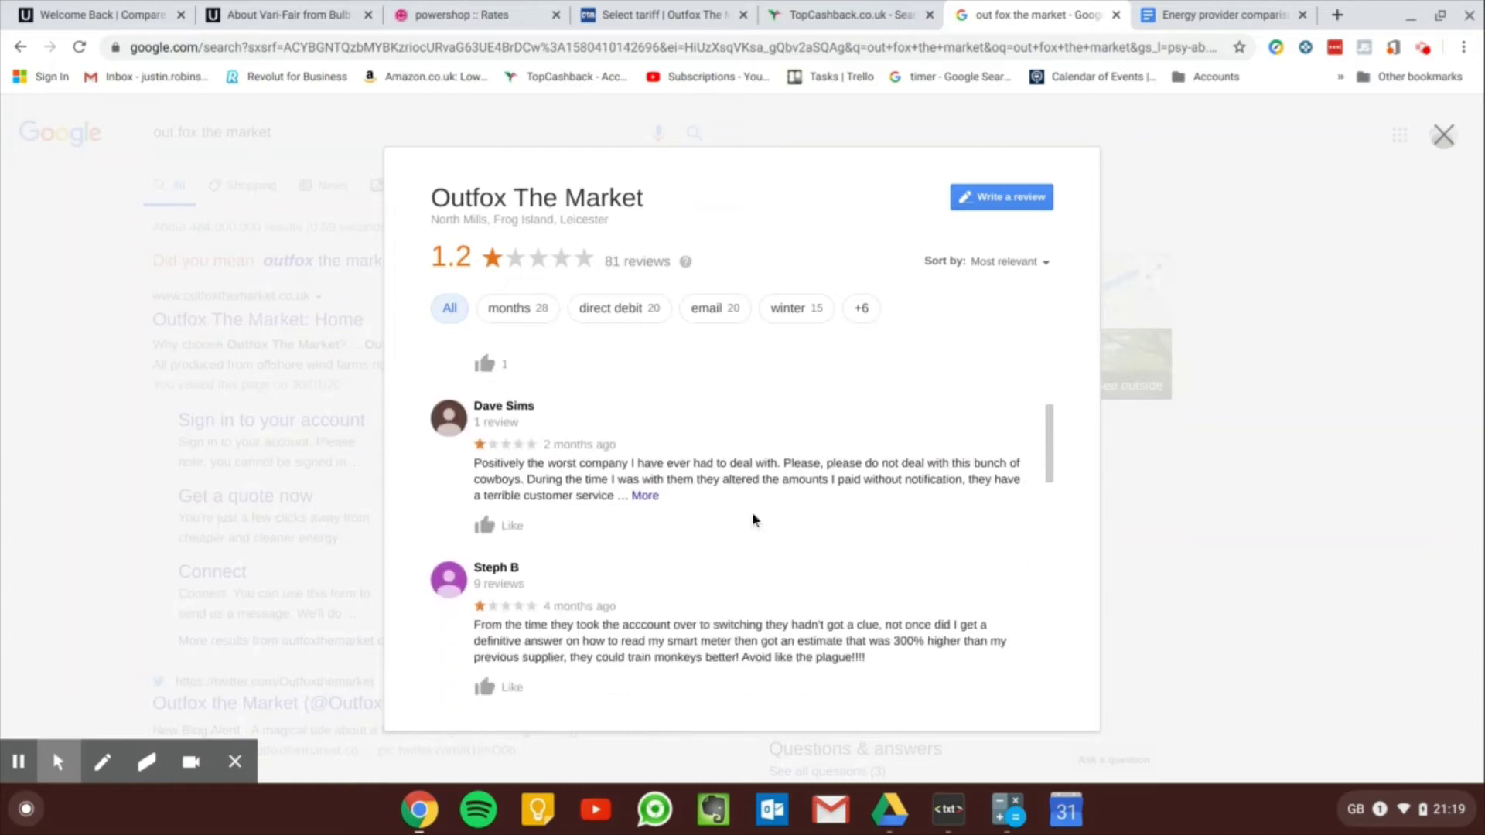
scroll(754, 518, down, 3)
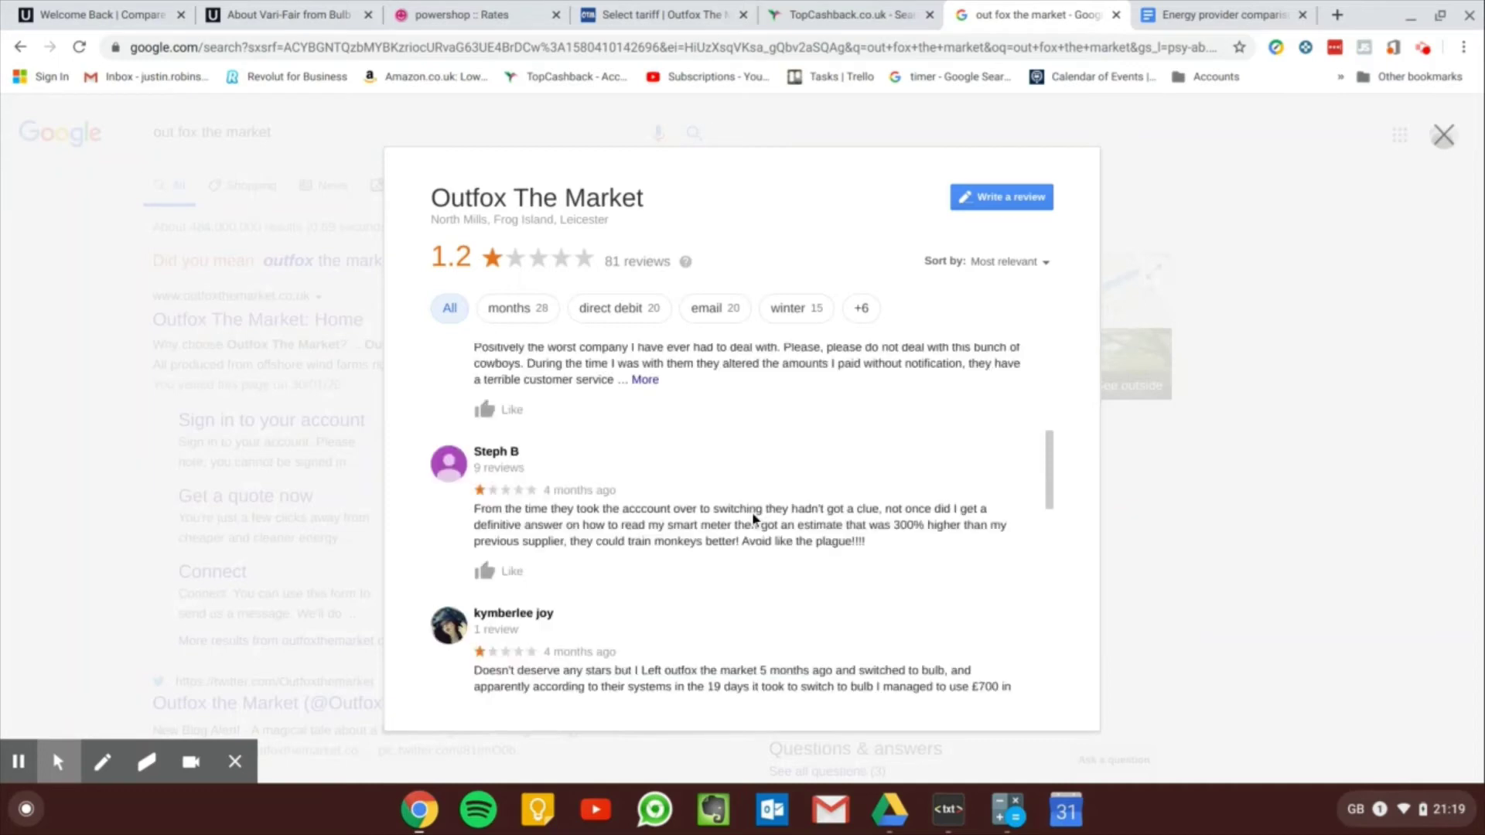
scroll(754, 518, down, 2)
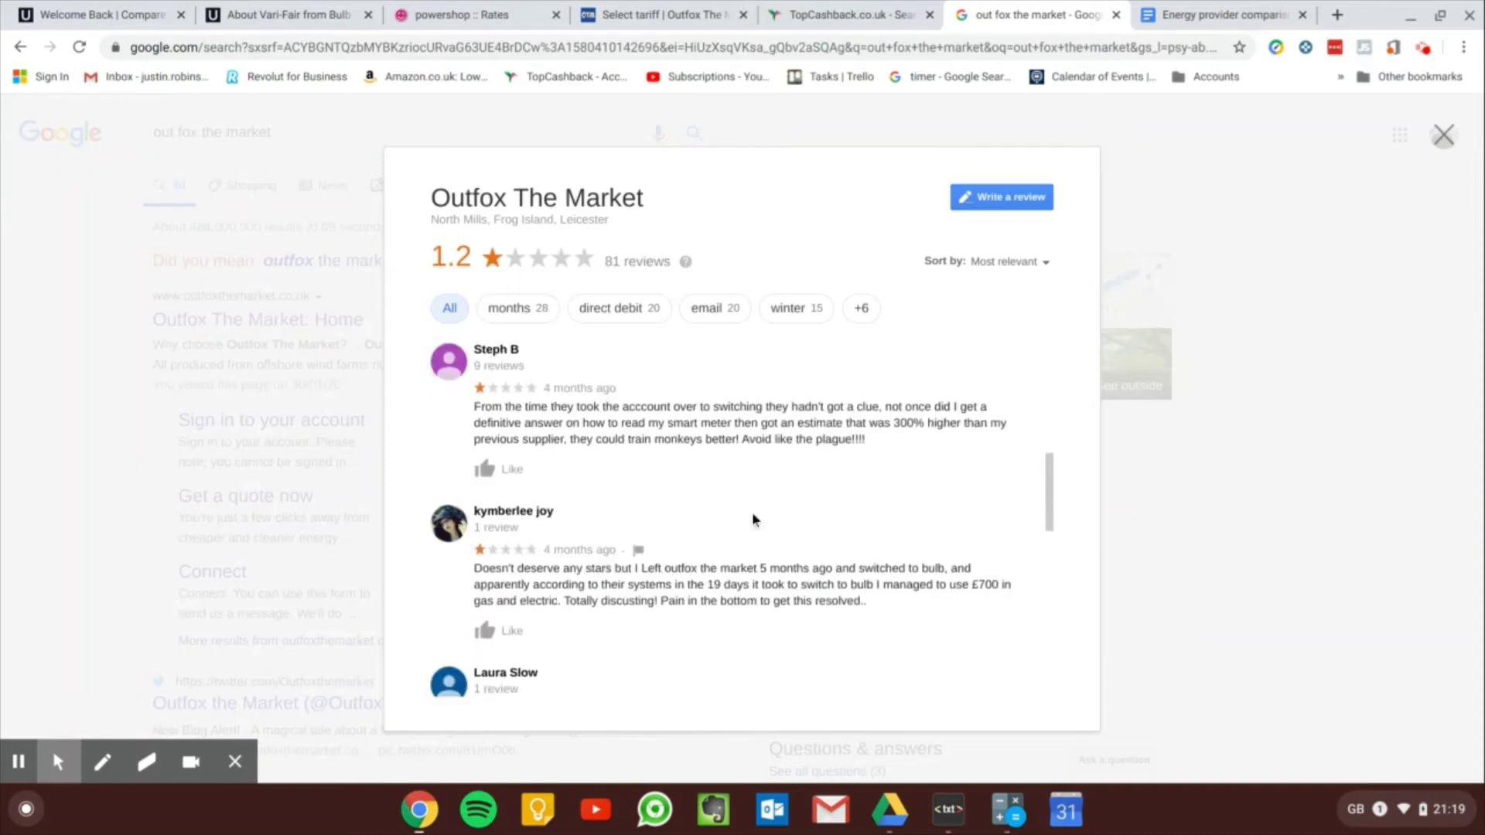
scroll(755, 519, up, 3)
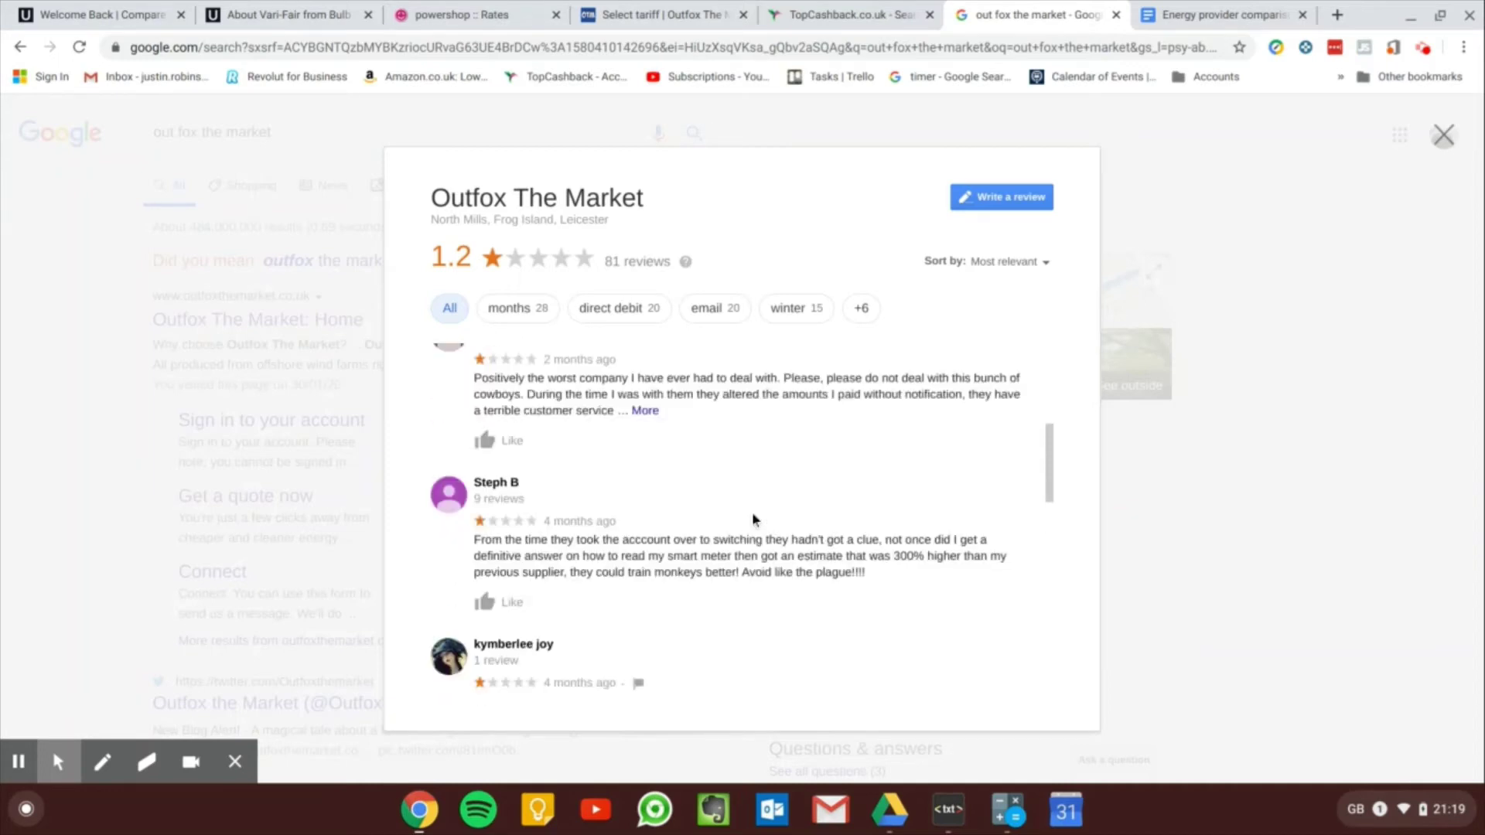
scroll(754, 518, up, 8)
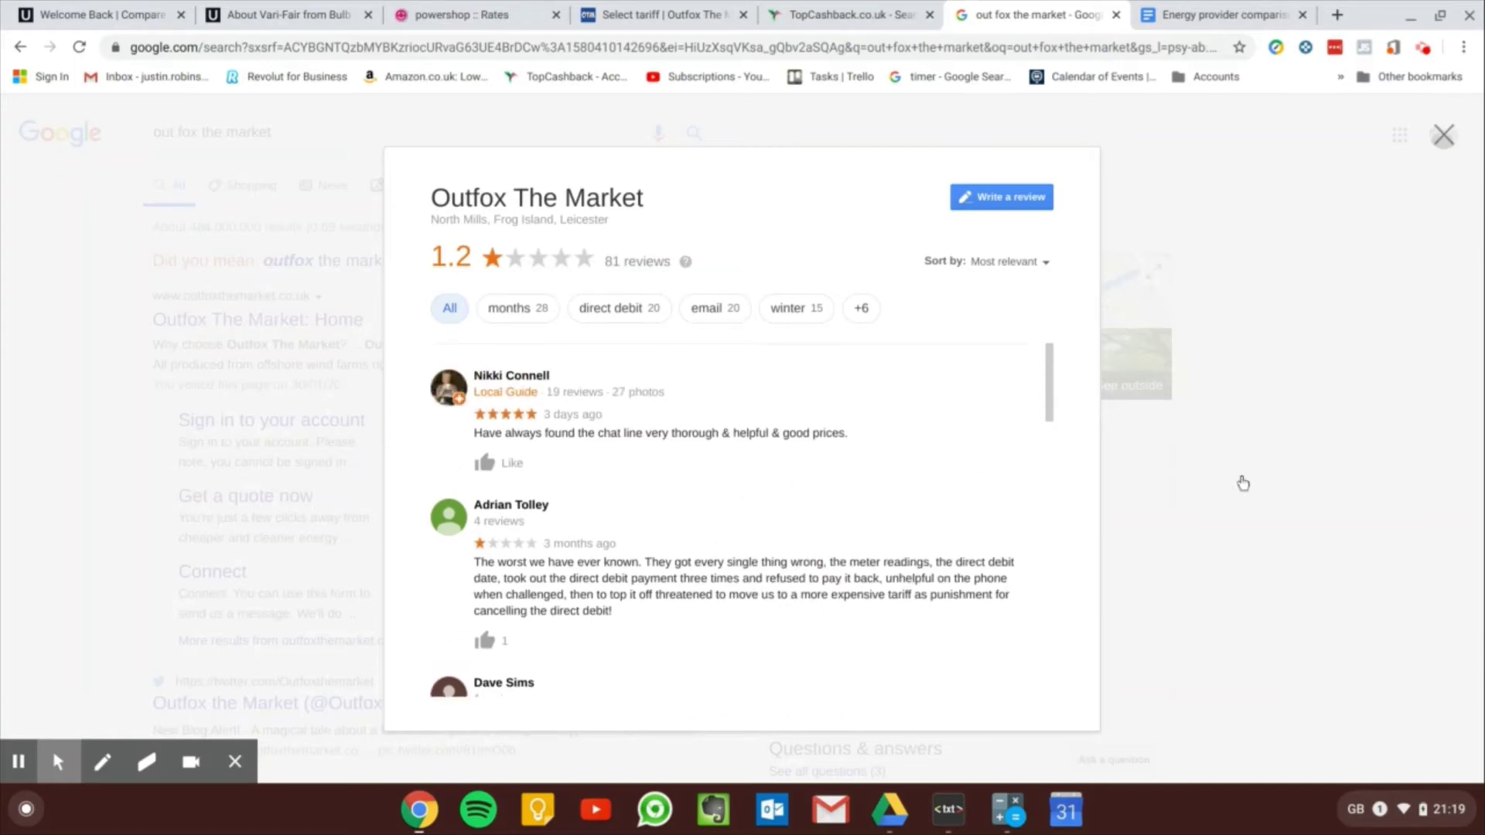
Close the Outfox reviews, glance at the comparison document, then go to TopCashback's Uswitch results
click(1242, 484)
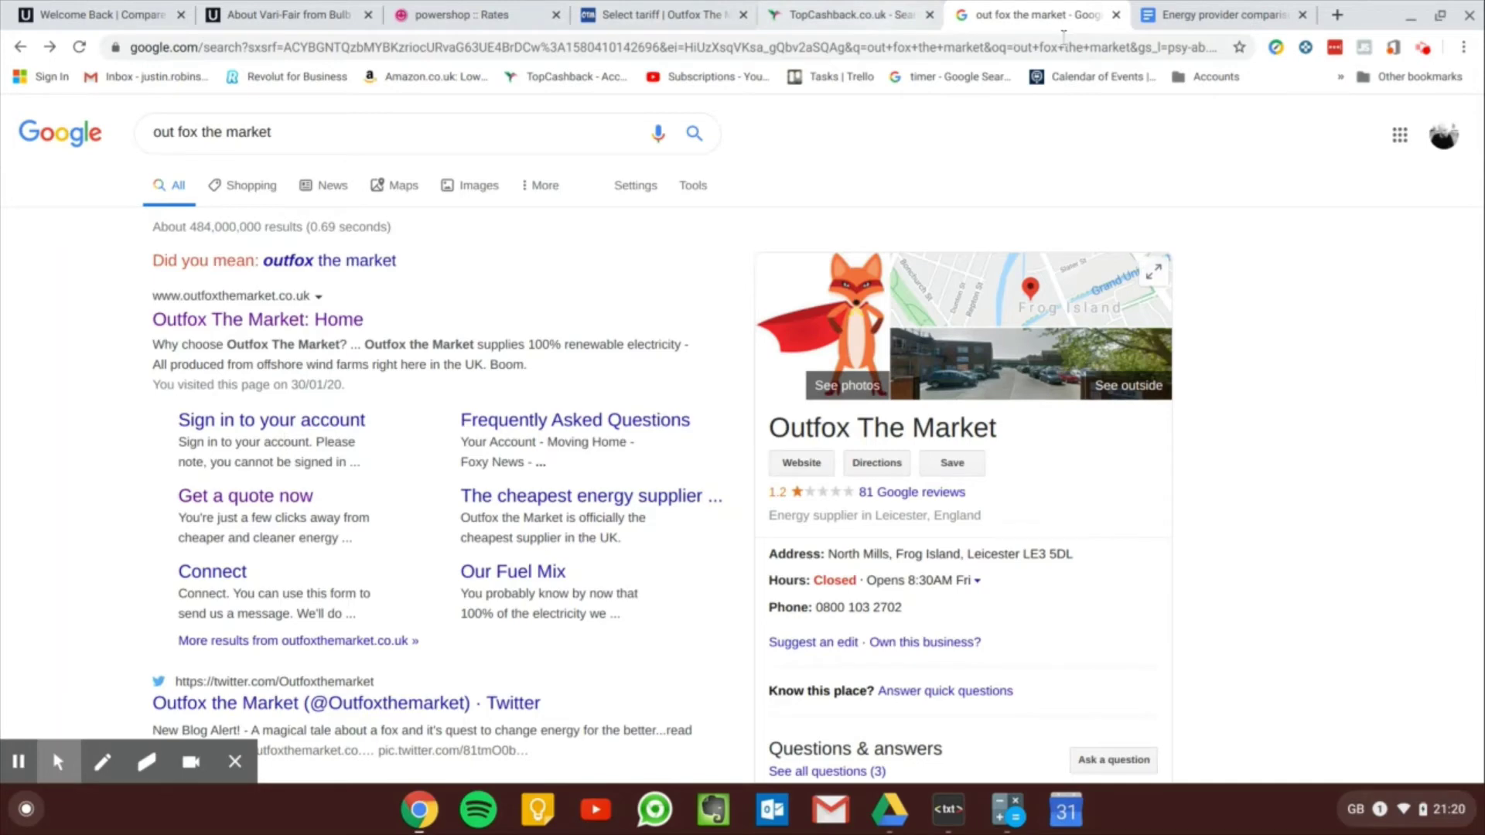
click(1197, 17)
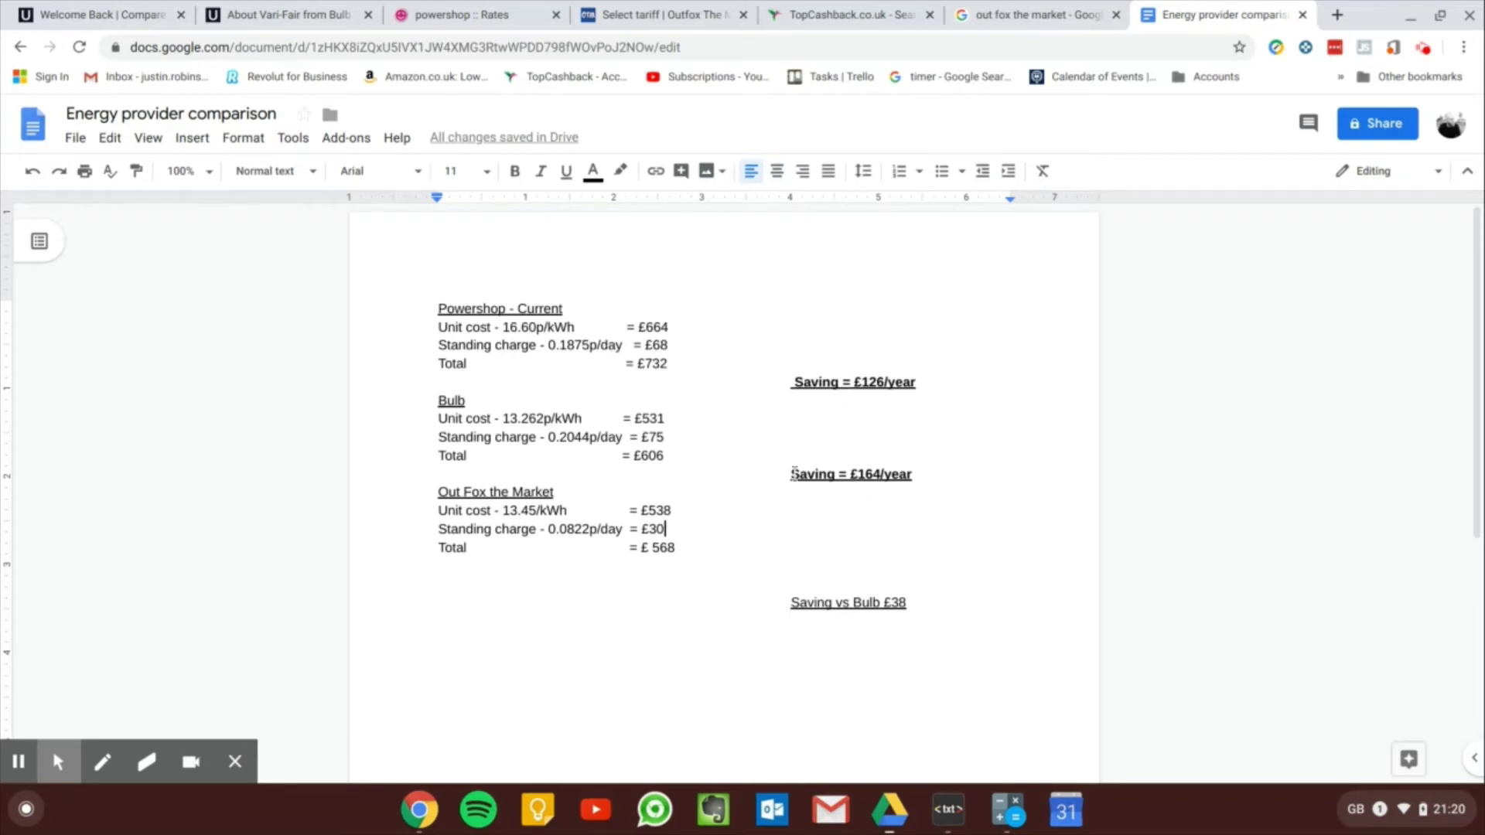
click(831, 13)
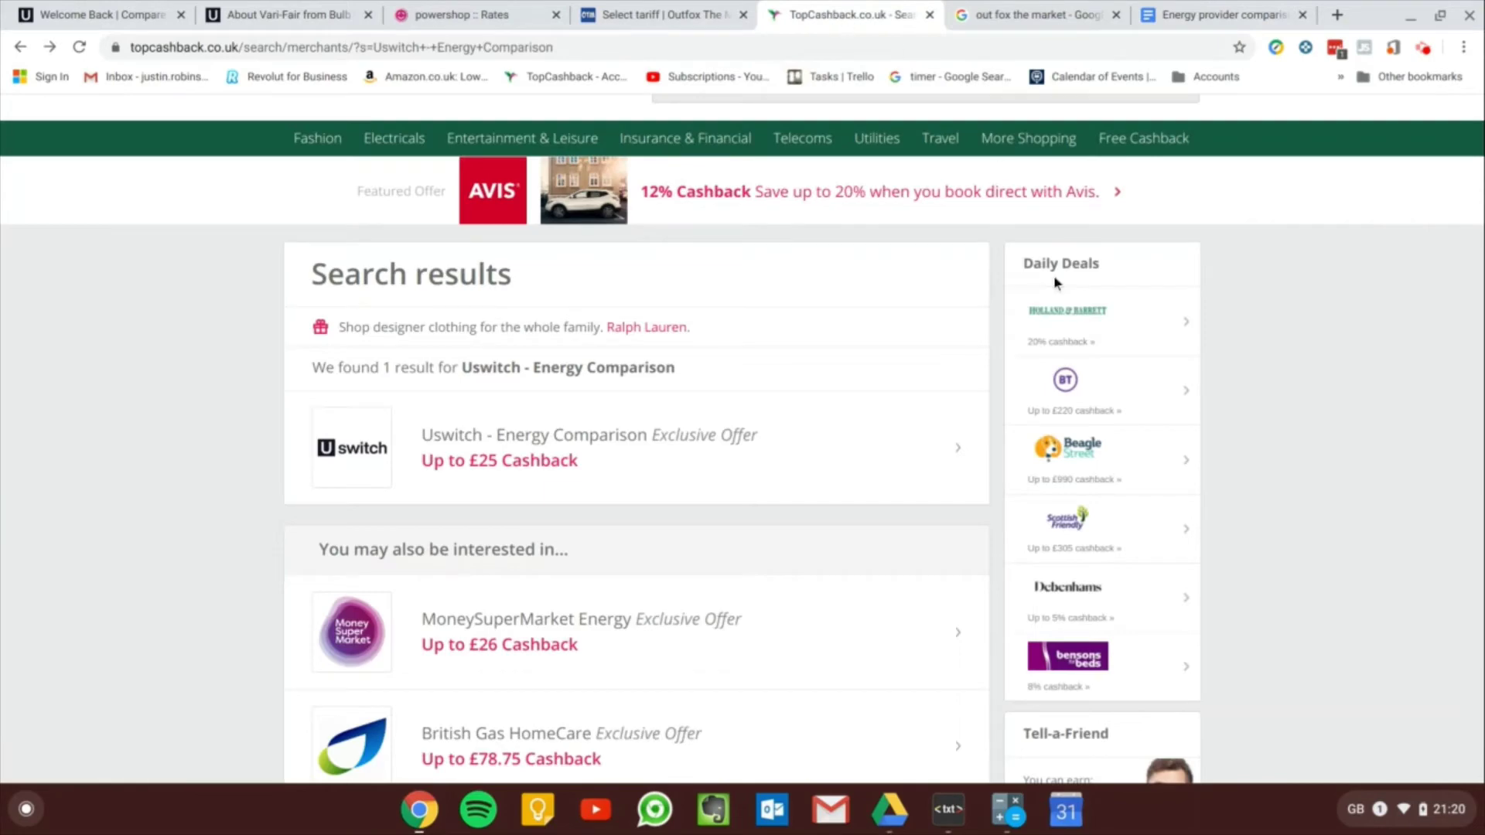
Check TopCashback's Uswitch offers (£13 single fuel, £25 dual fuel), then return to the comparison document
scroll(205, 495, down, 1)
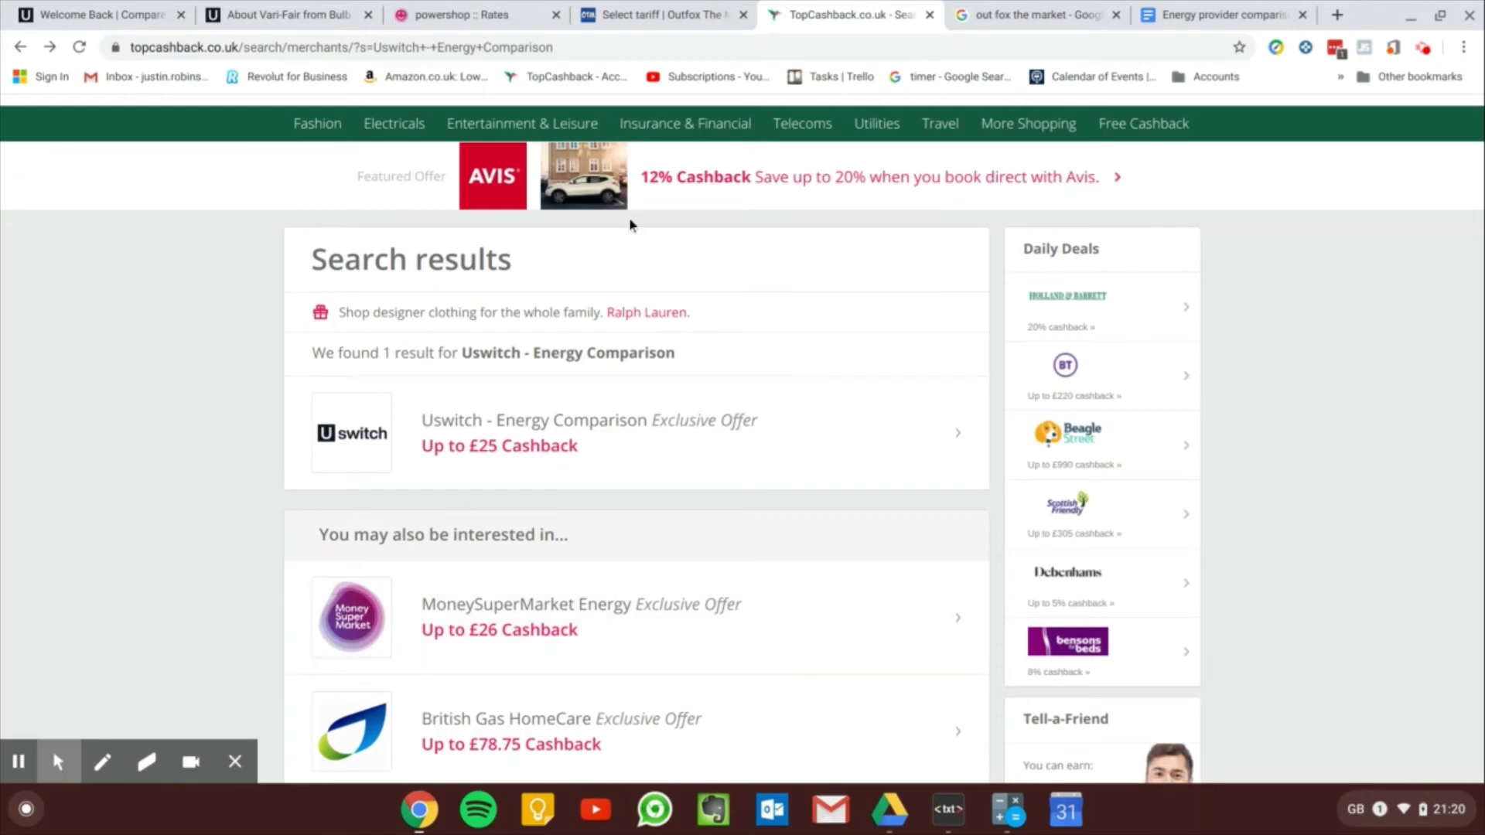
scroll(713, 399, up, 2)
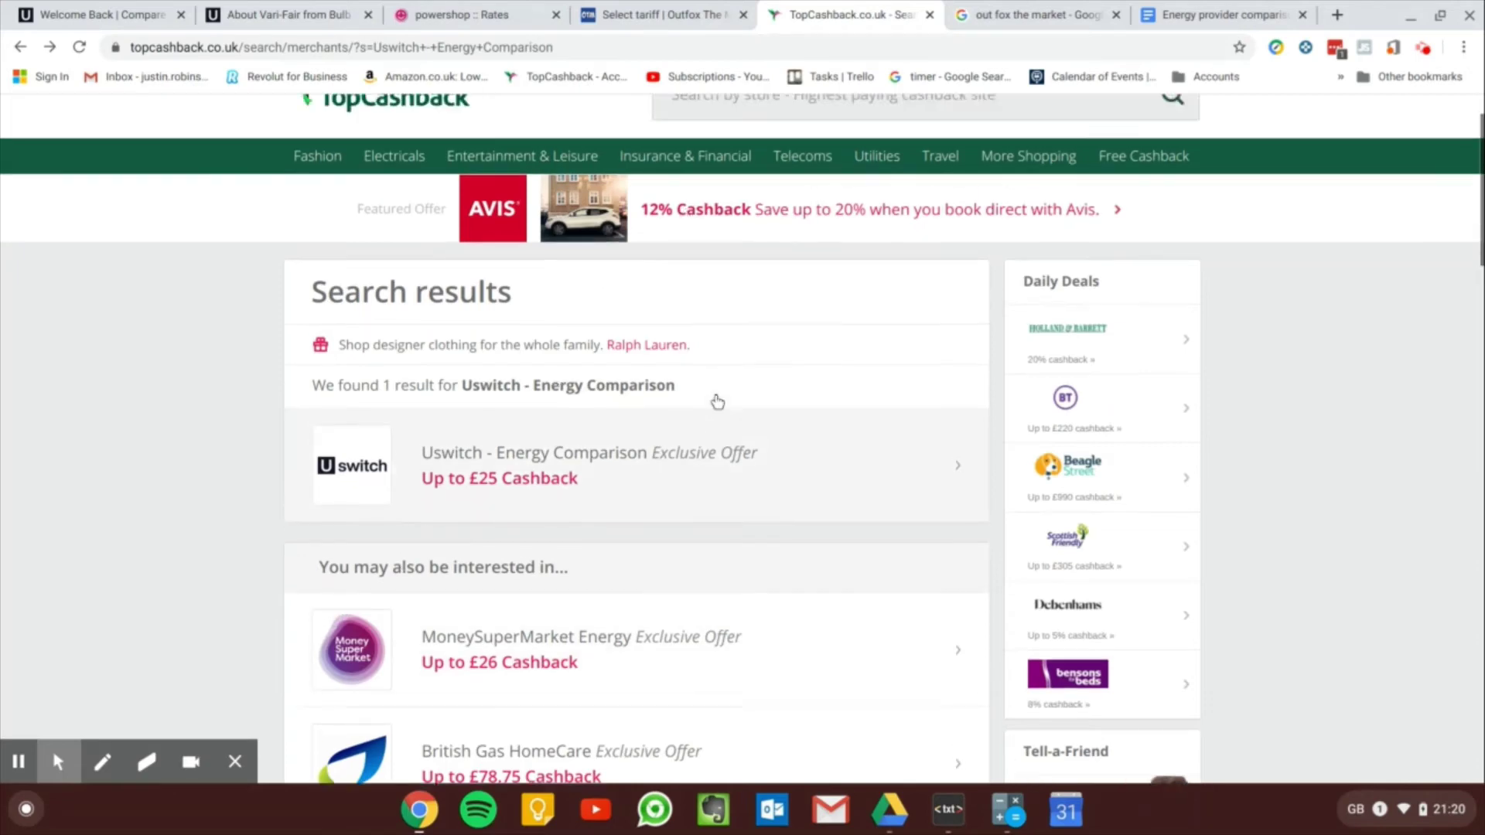
scroll(627, 455, down, 1)
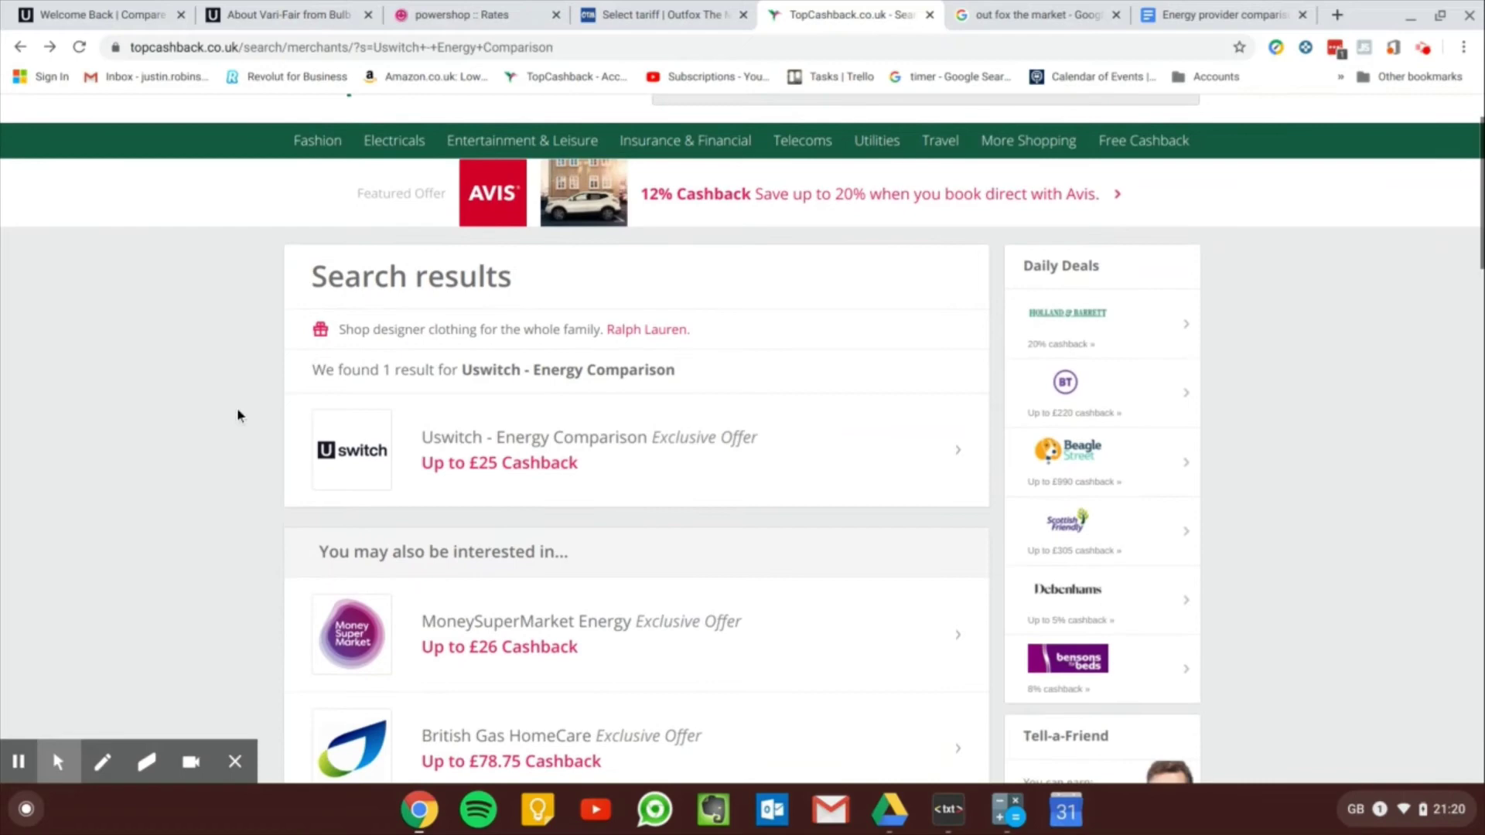
scroll(743, 500, down, 4)
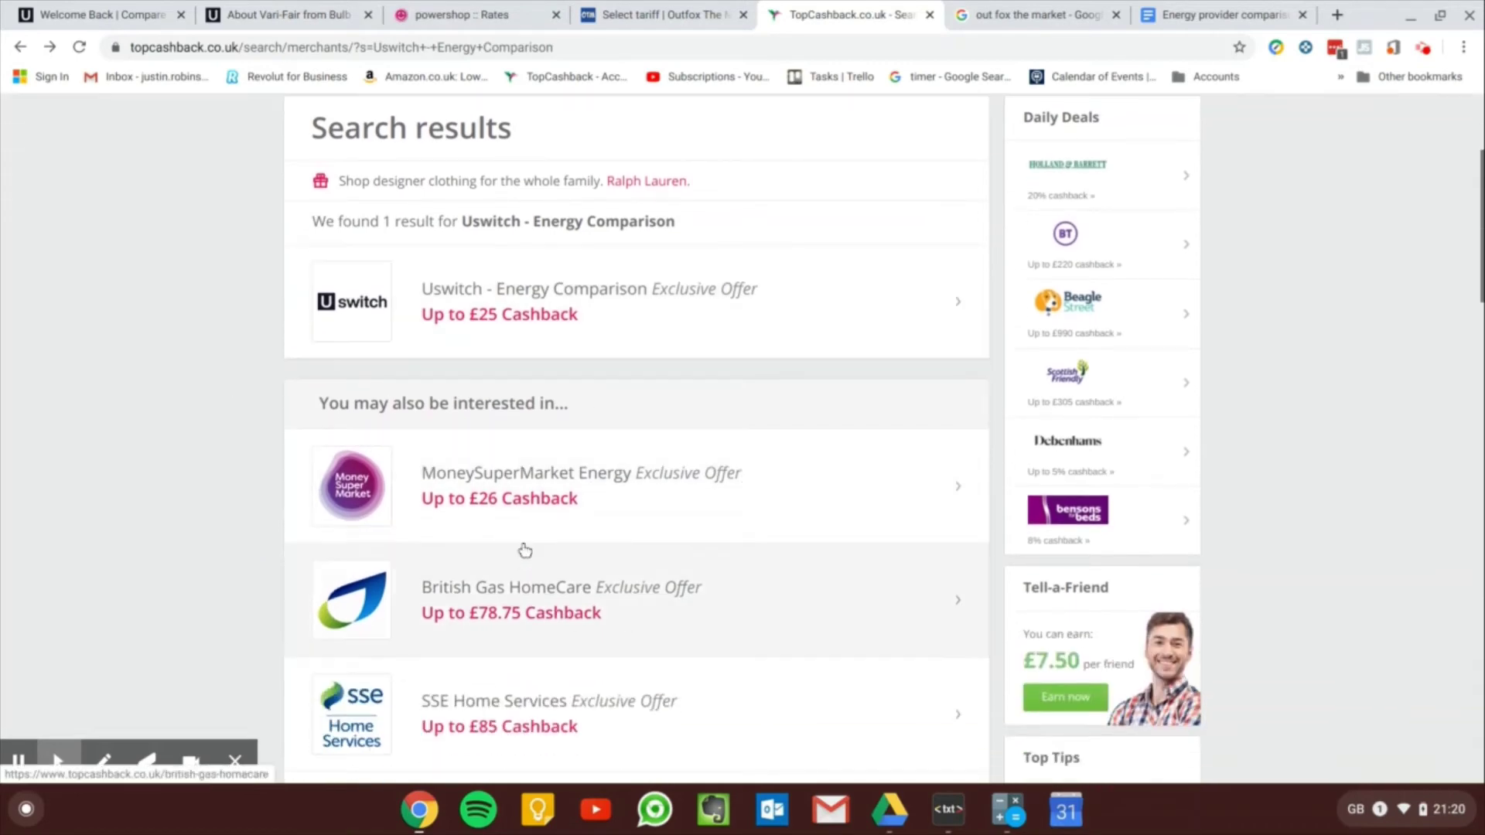
scroll(549, 519, down, 2)
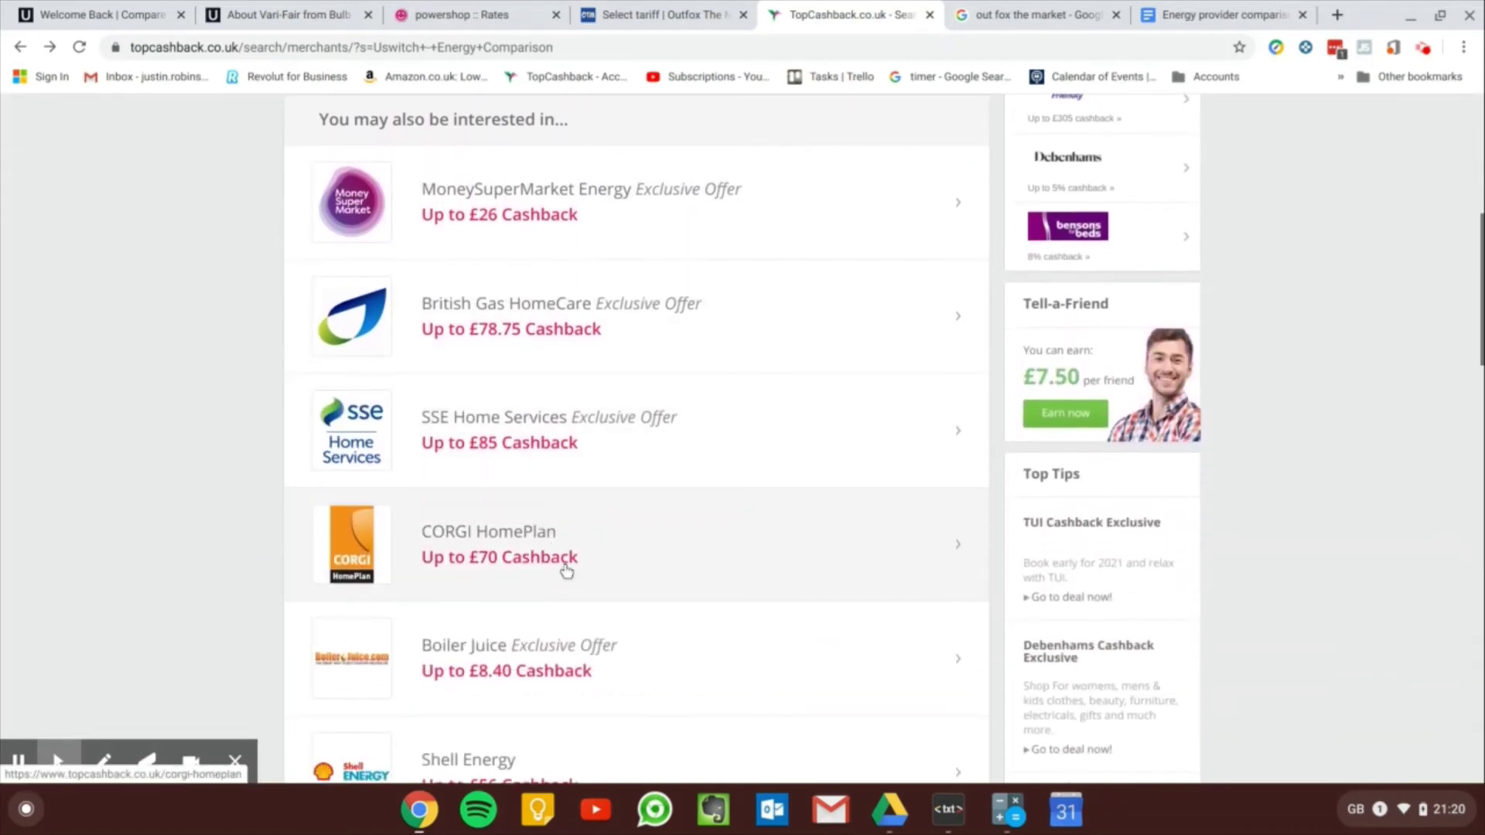
scroll(566, 556, up, 2)
scroll(565, 556, up, 3)
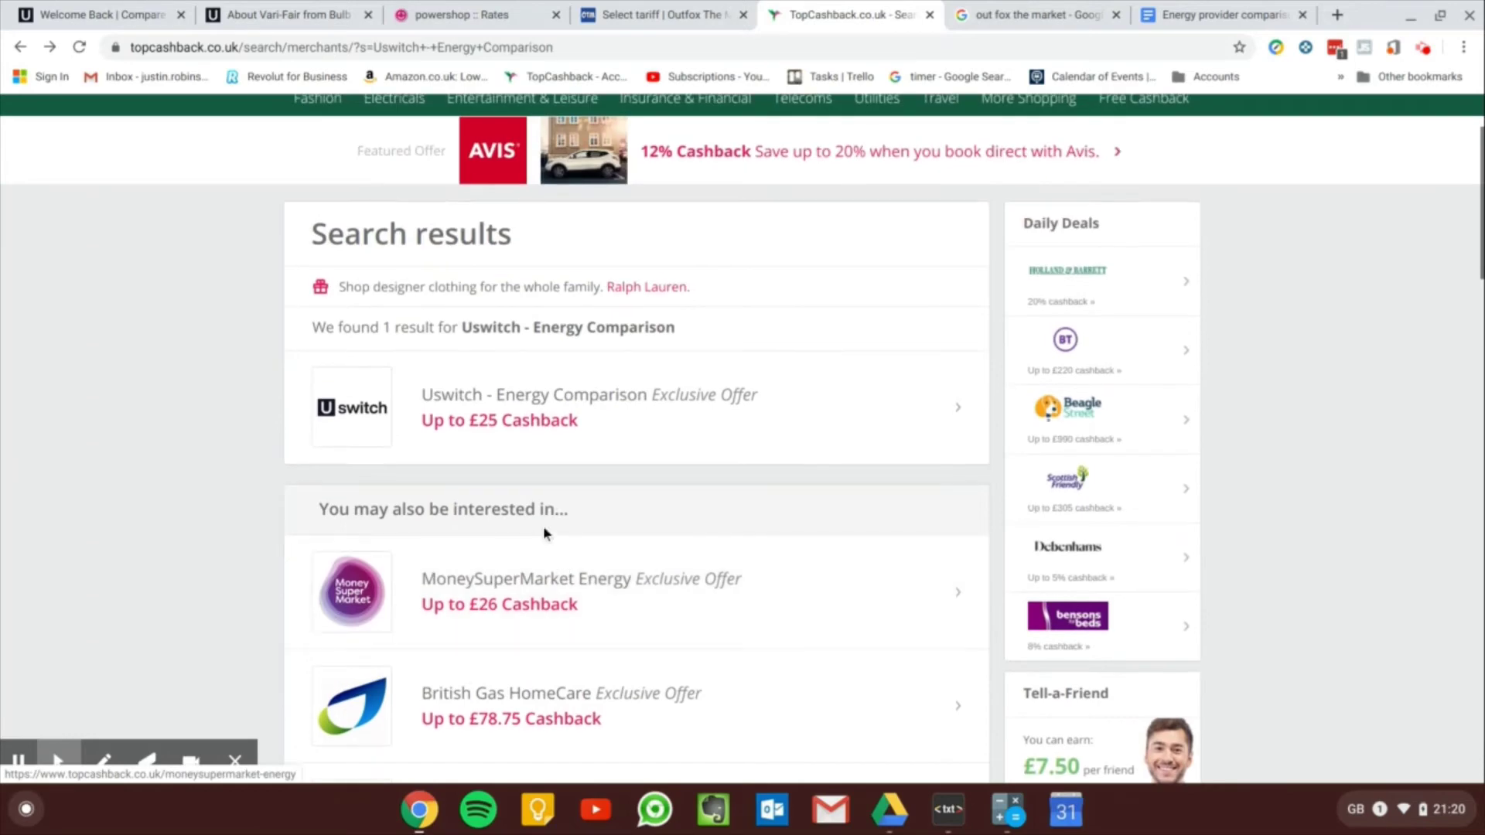
click(727, 417)
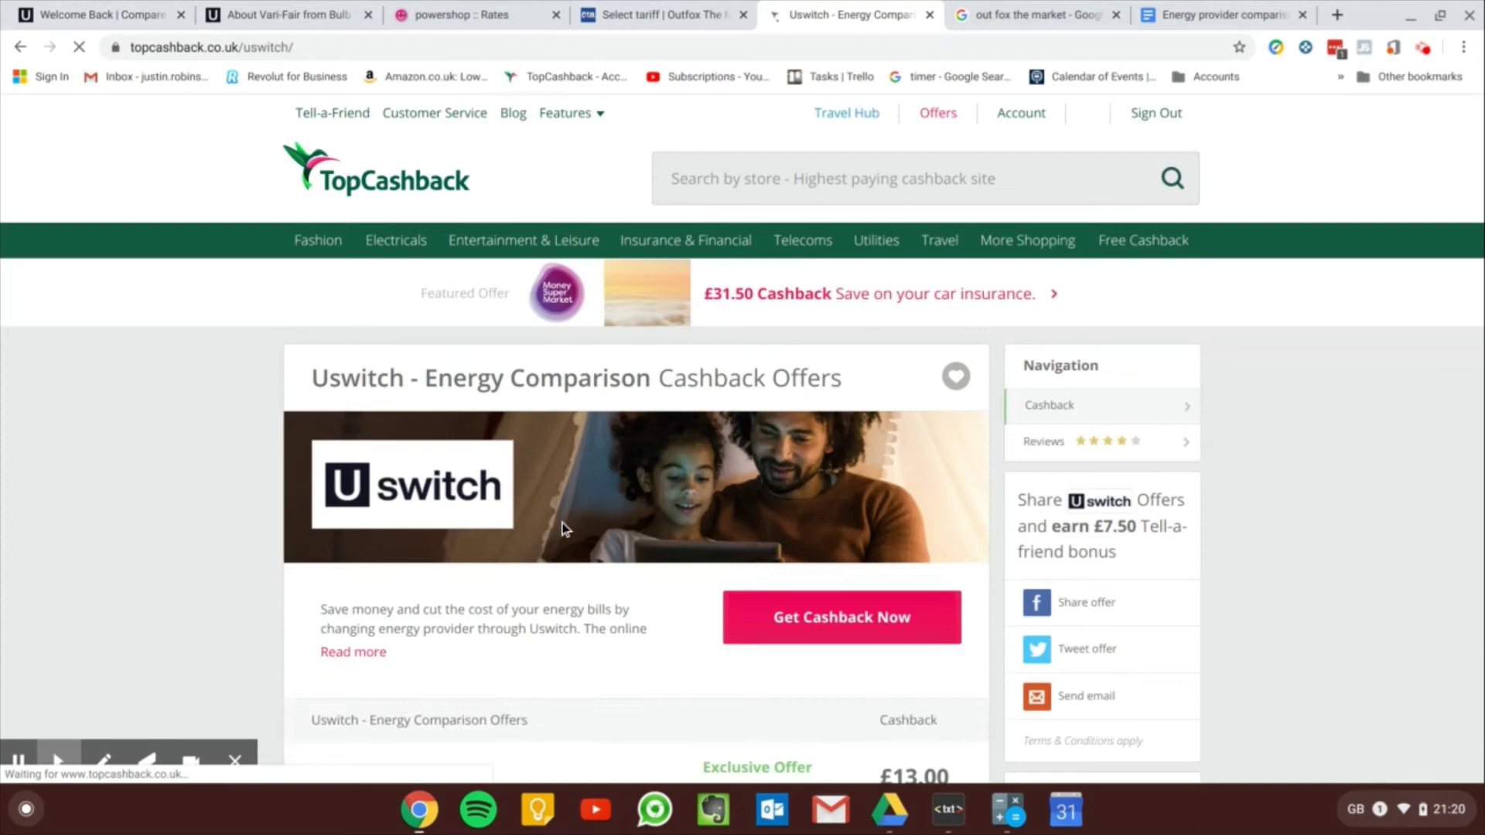
scroll(563, 522, down, 3)
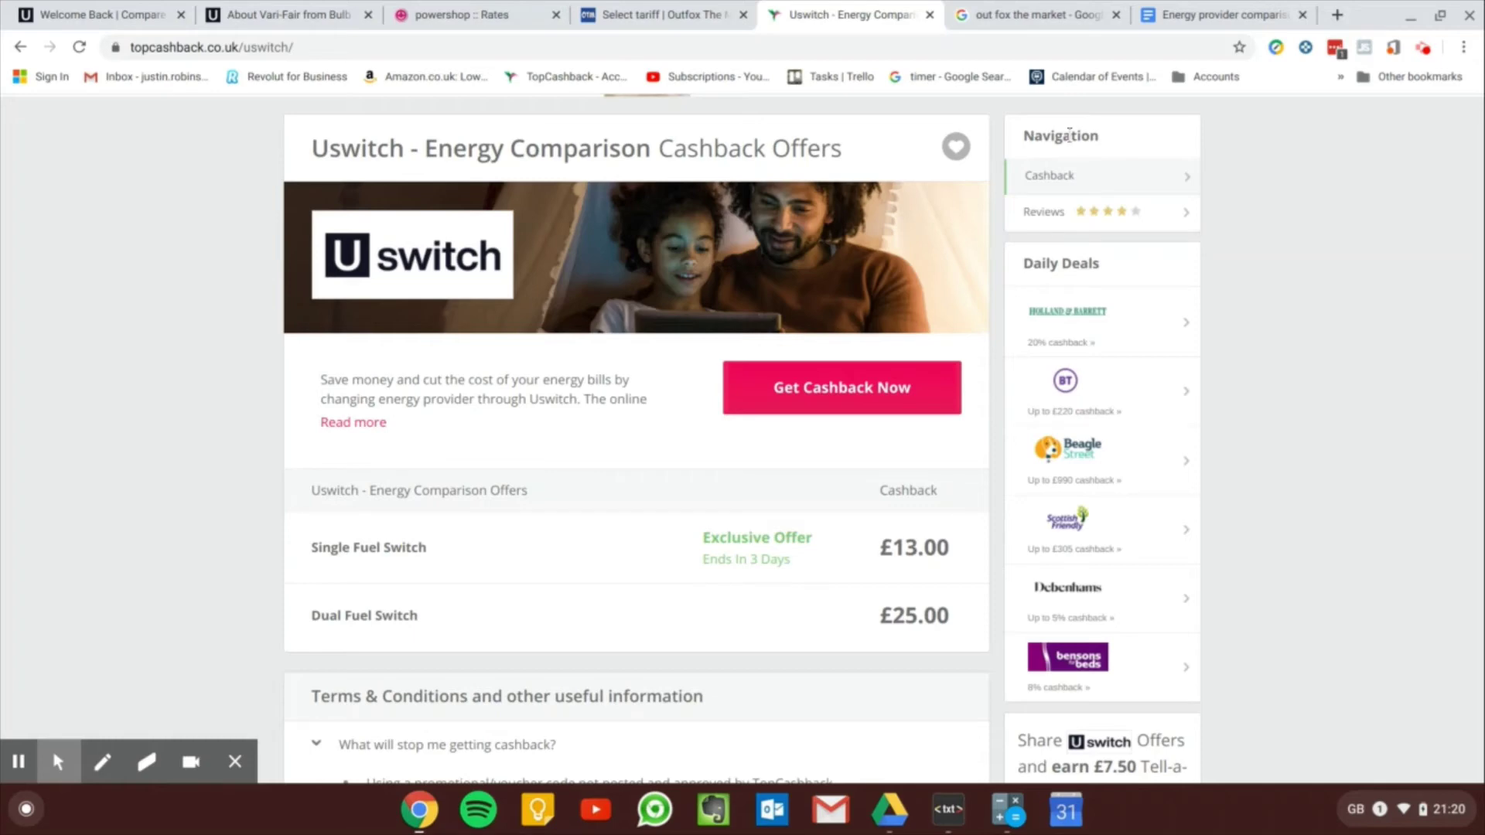
click(1234, 11)
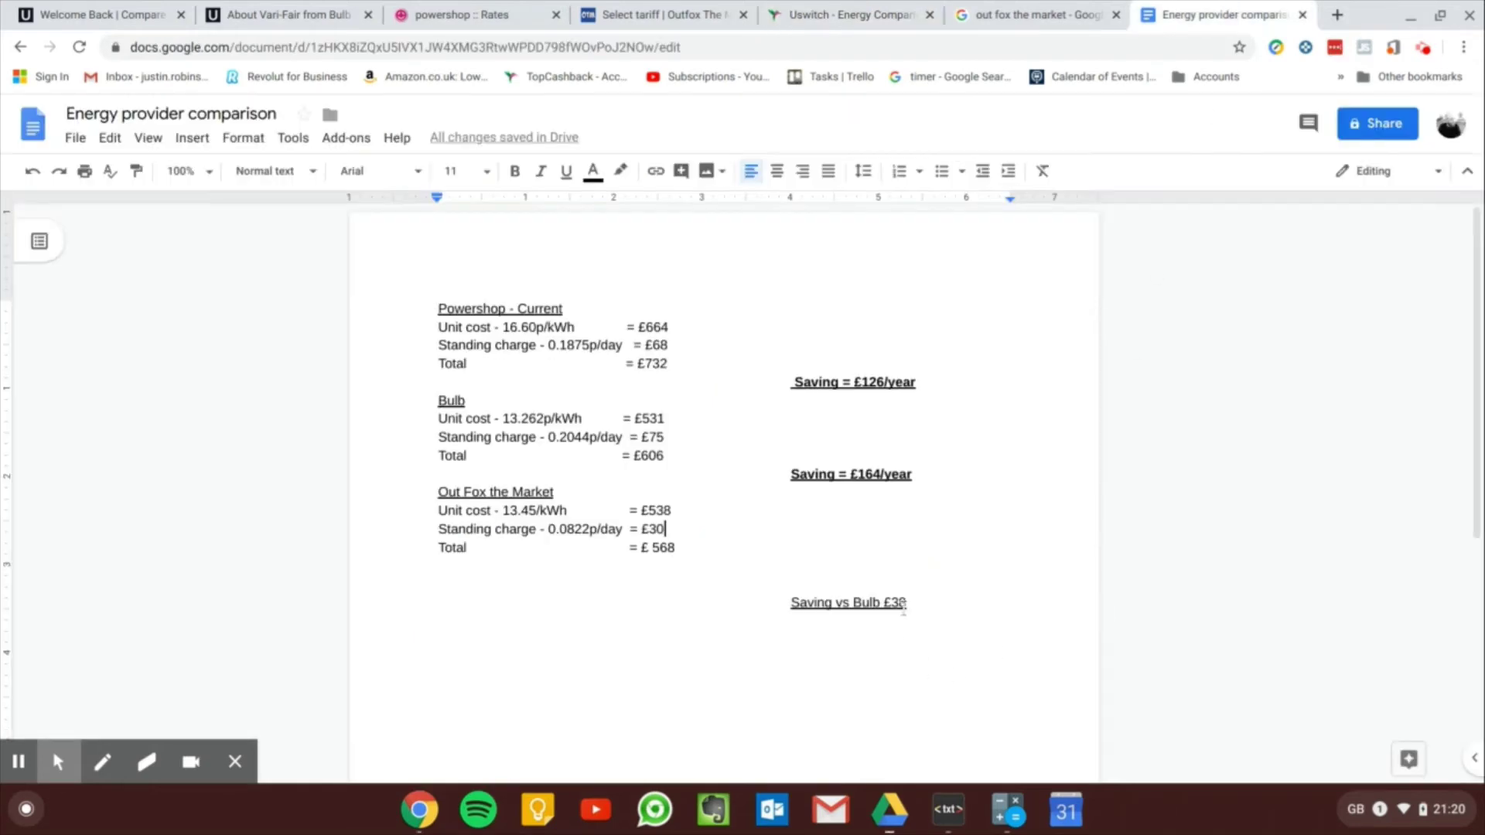
click(853, 13)
click(1209, 17)
click(849, 17)
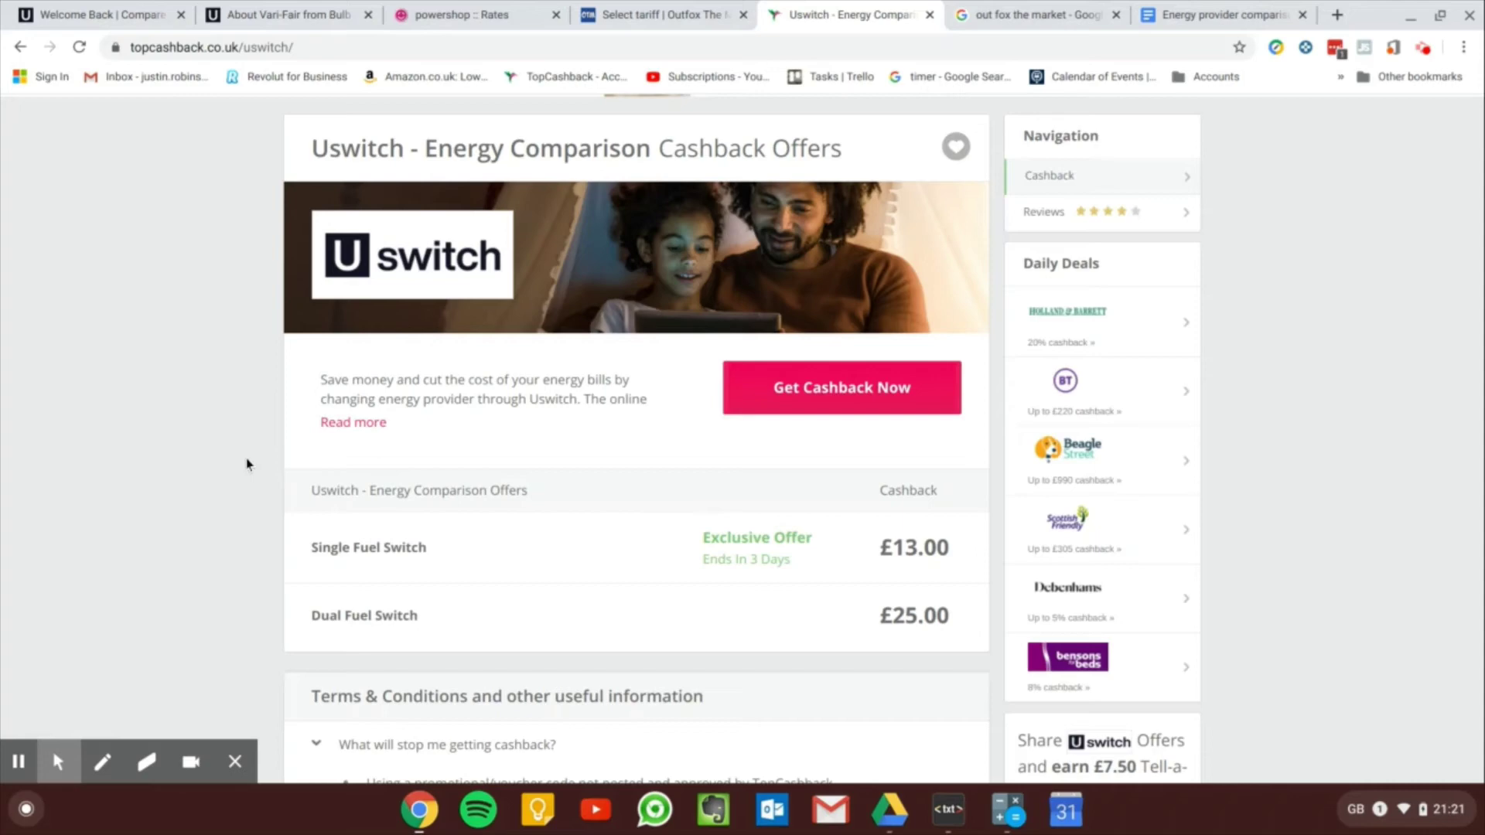
click(1218, 23)
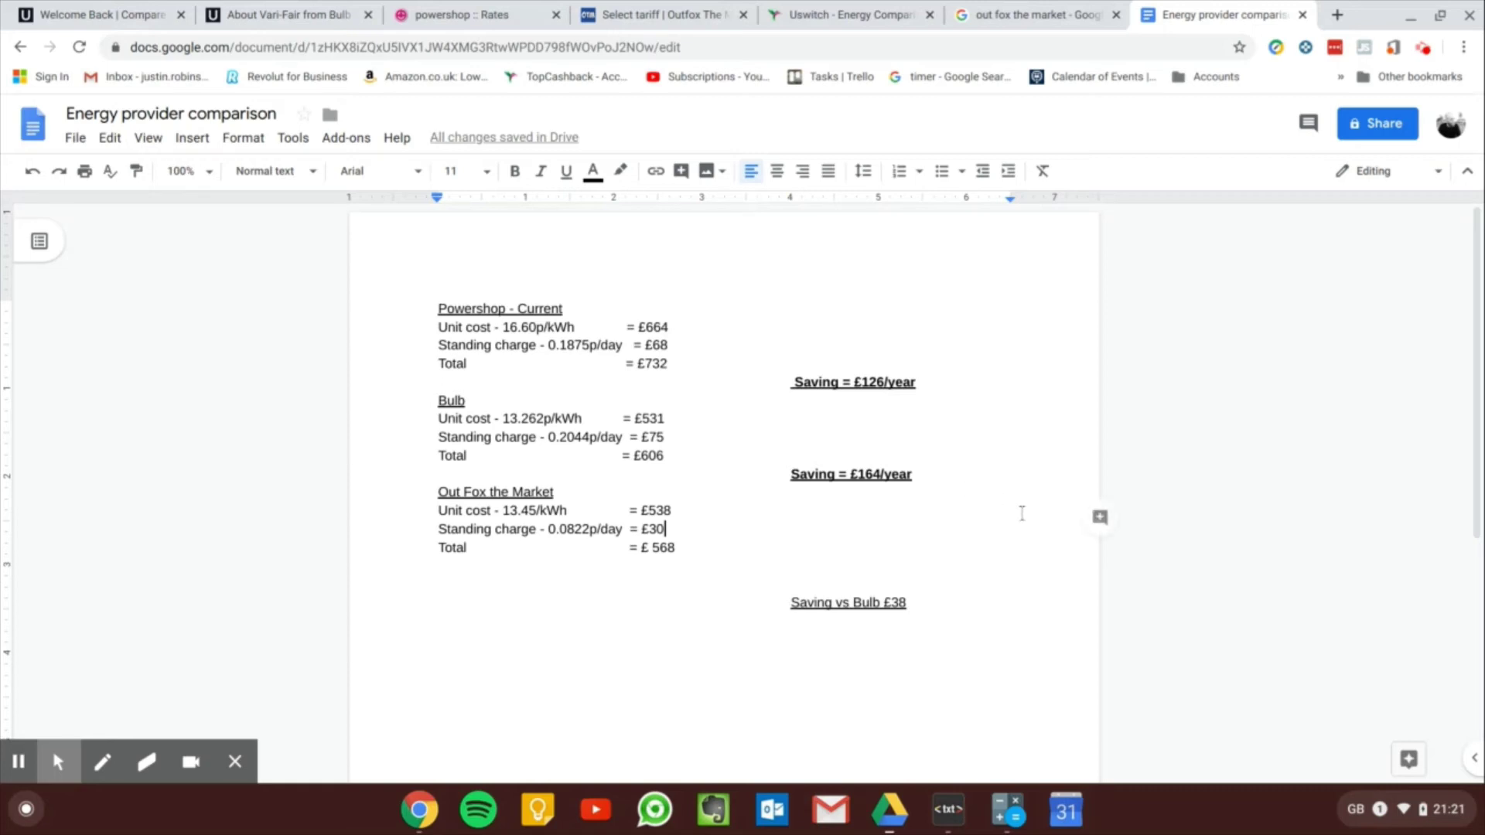
click(534, 451)
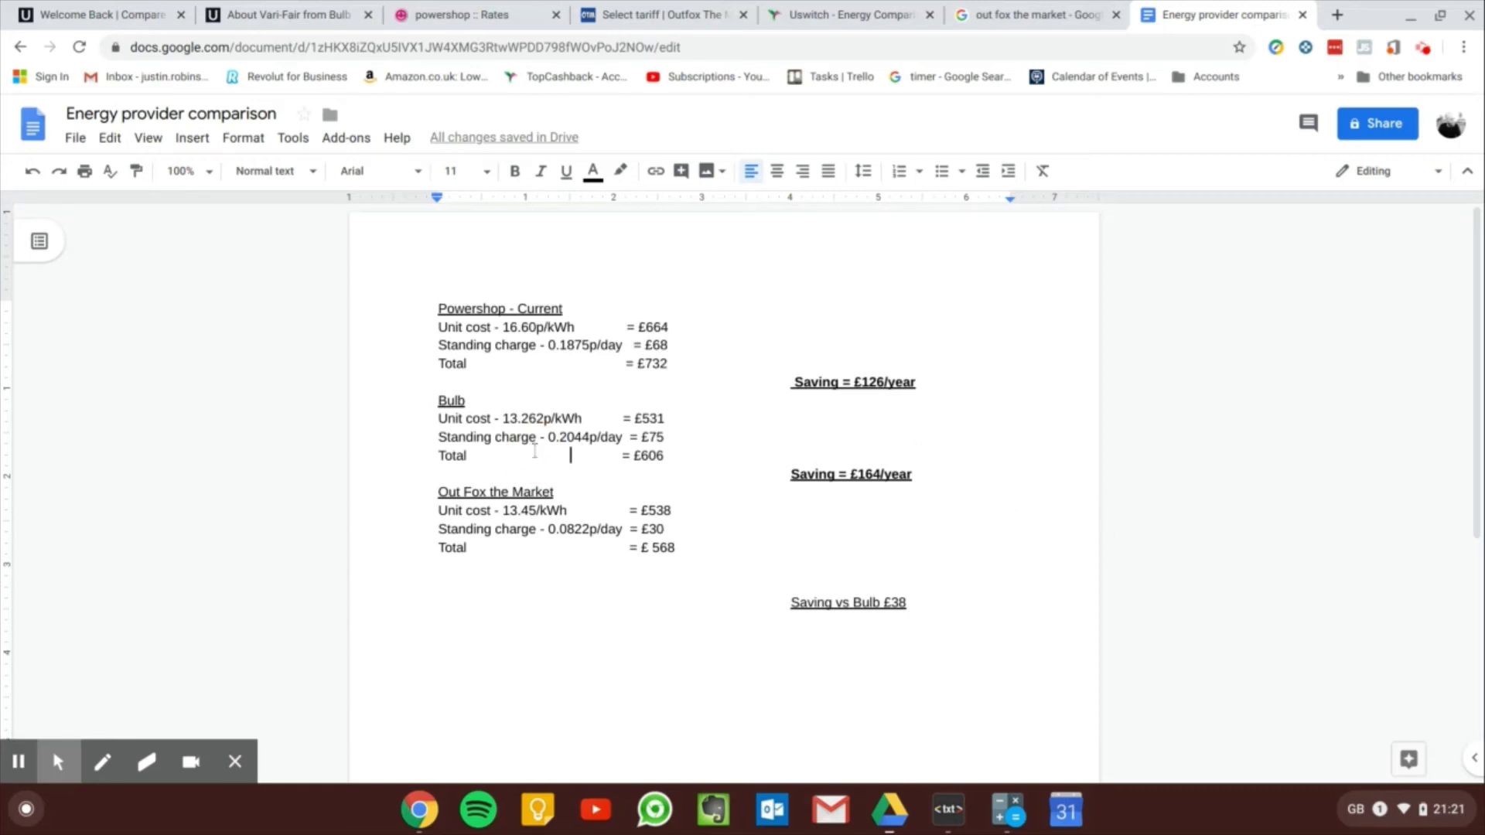
click(844, 19)
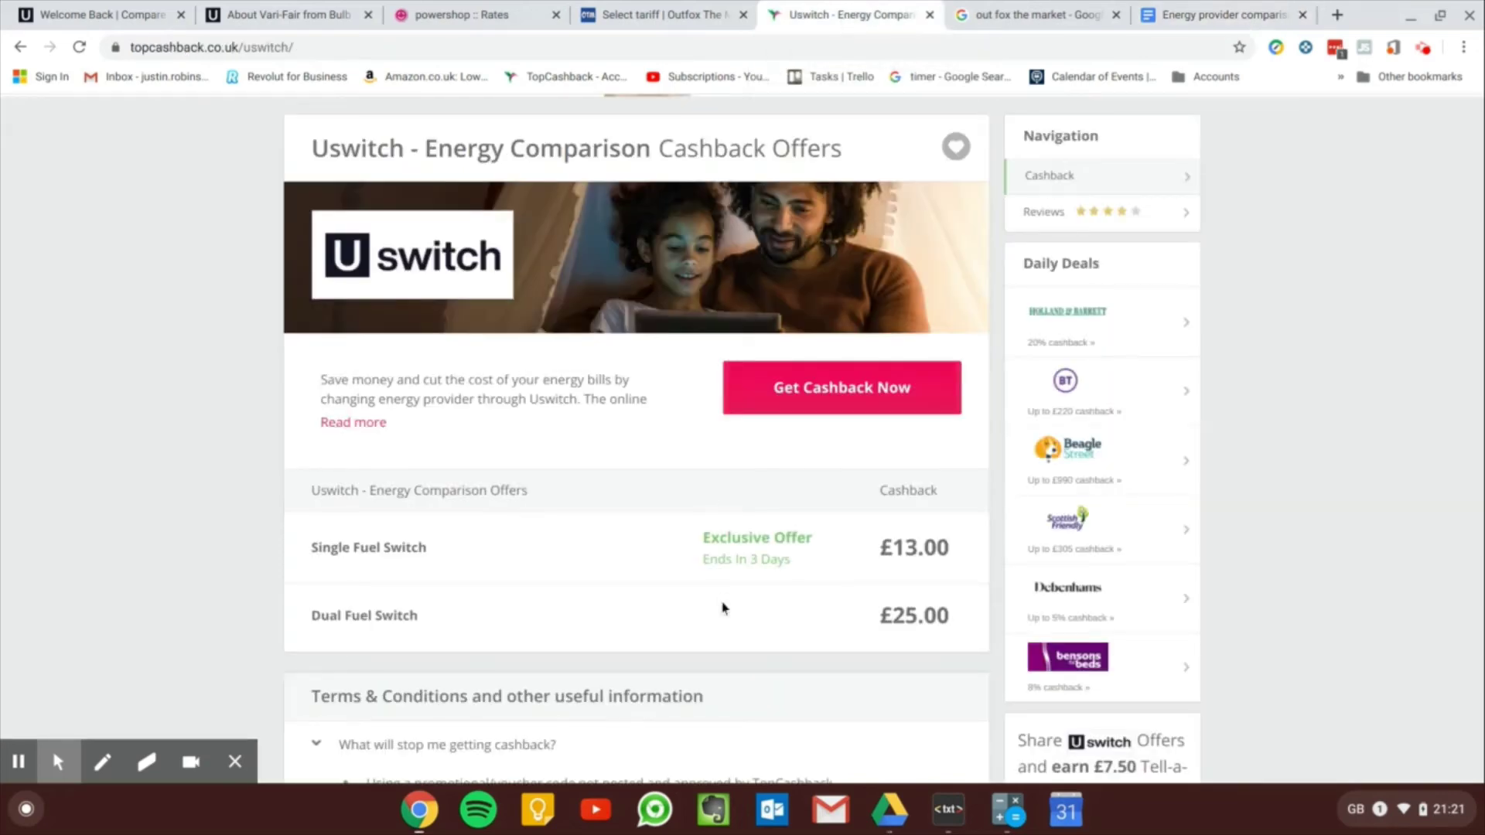
click(1218, 16)
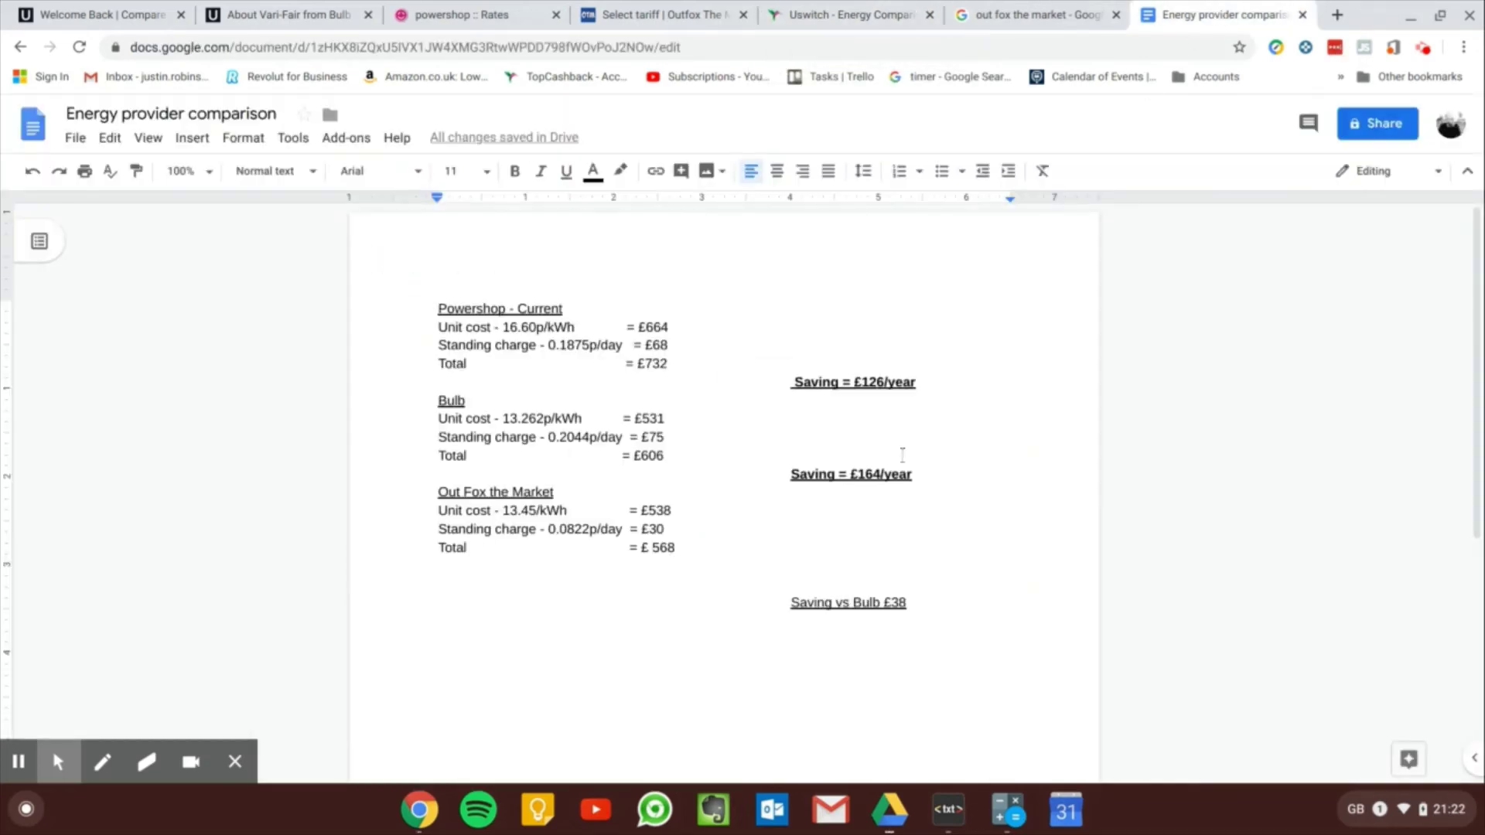